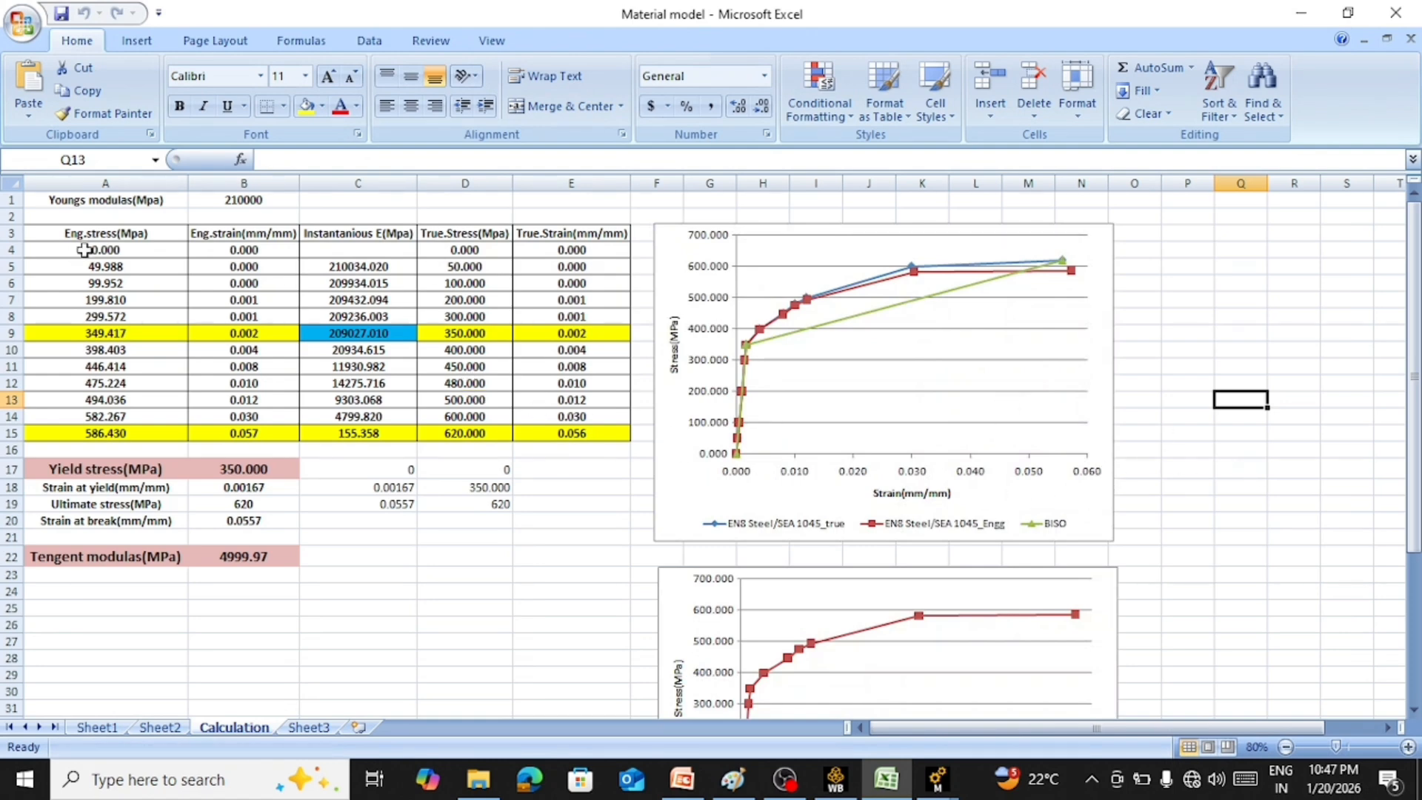
Examine the engineering stress-strain data and the formulas in columns D and E that convert it to true stress and true strain
left_click_drag(83, 245, 226, 433)
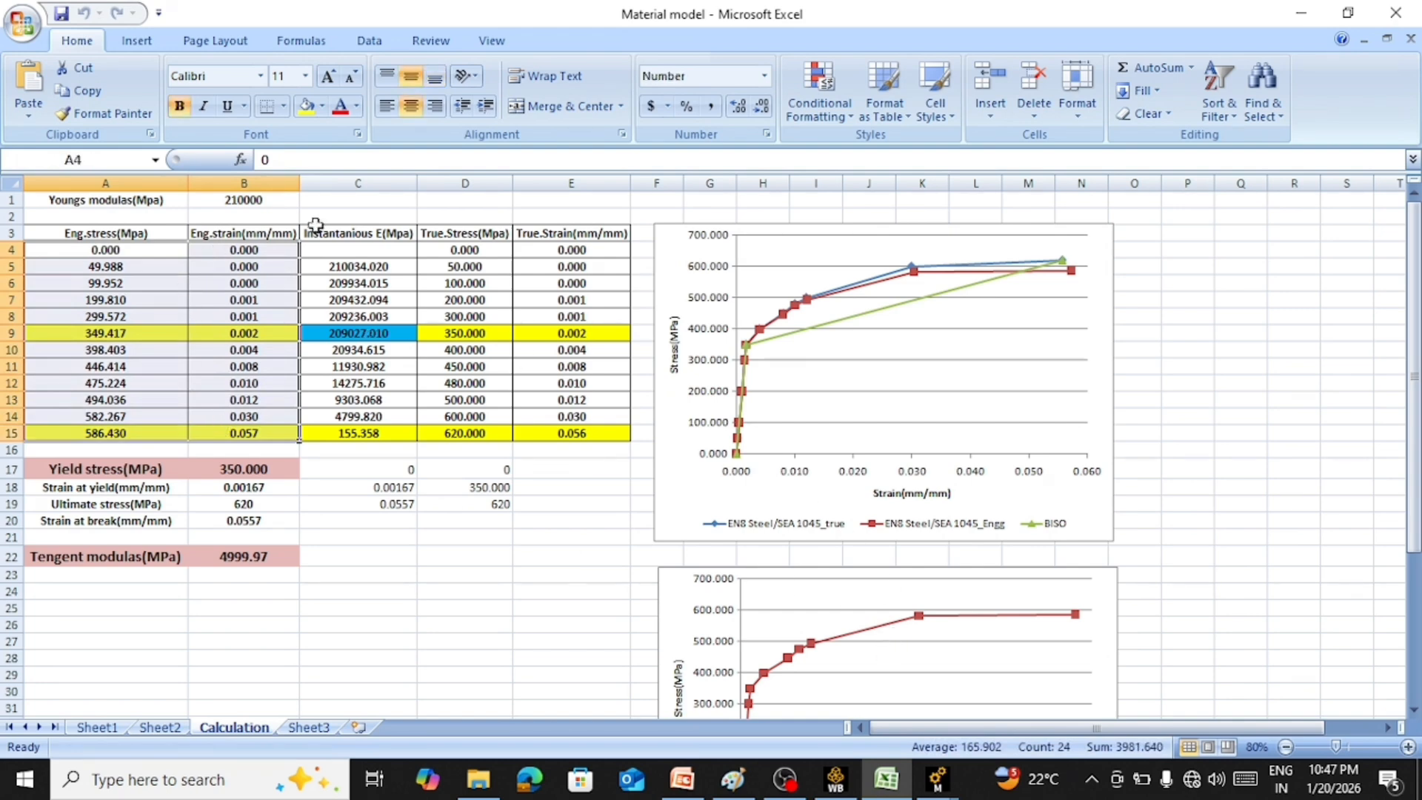
left_click(464, 624)
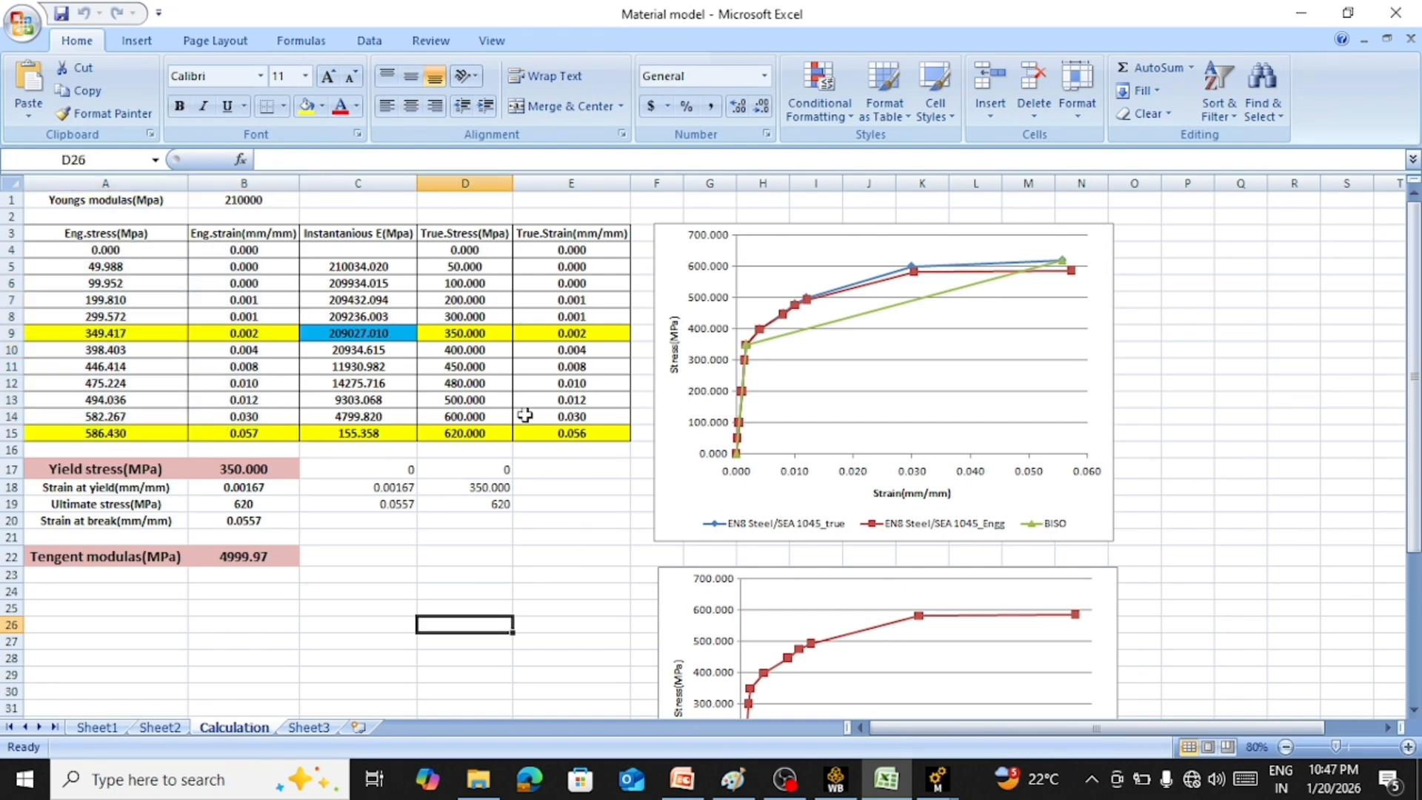
left_click(459, 253)
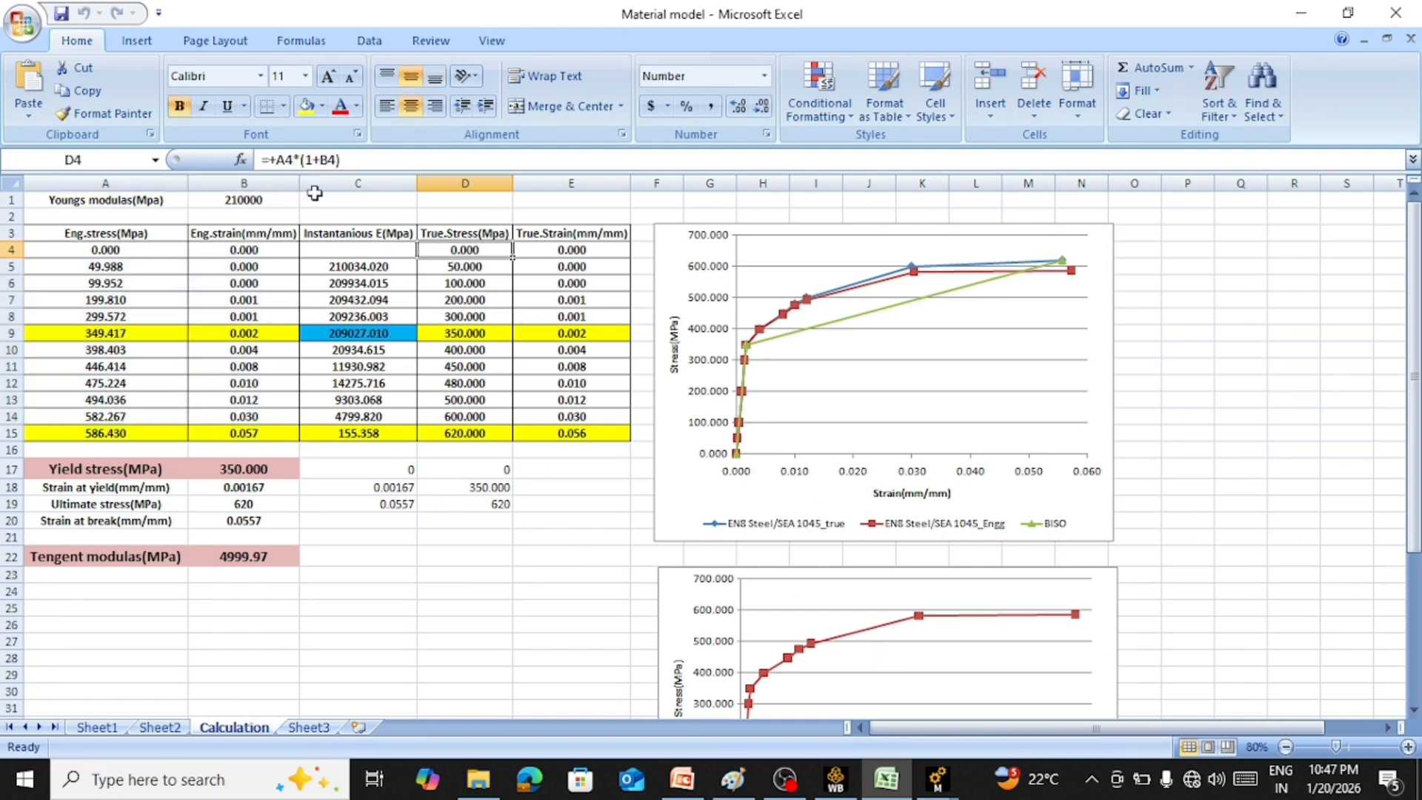
double_click(470, 249)
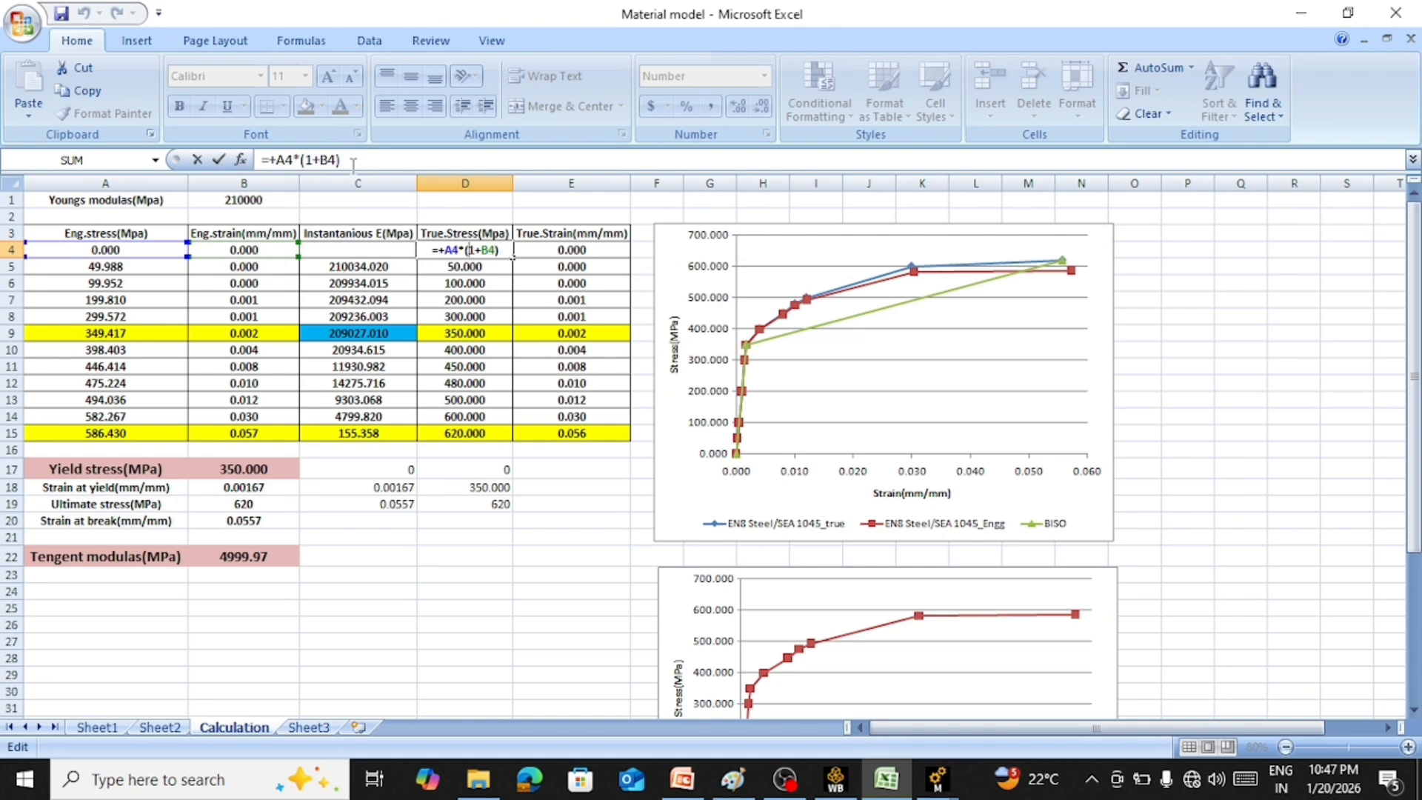
key("Return")
left_click(574, 252)
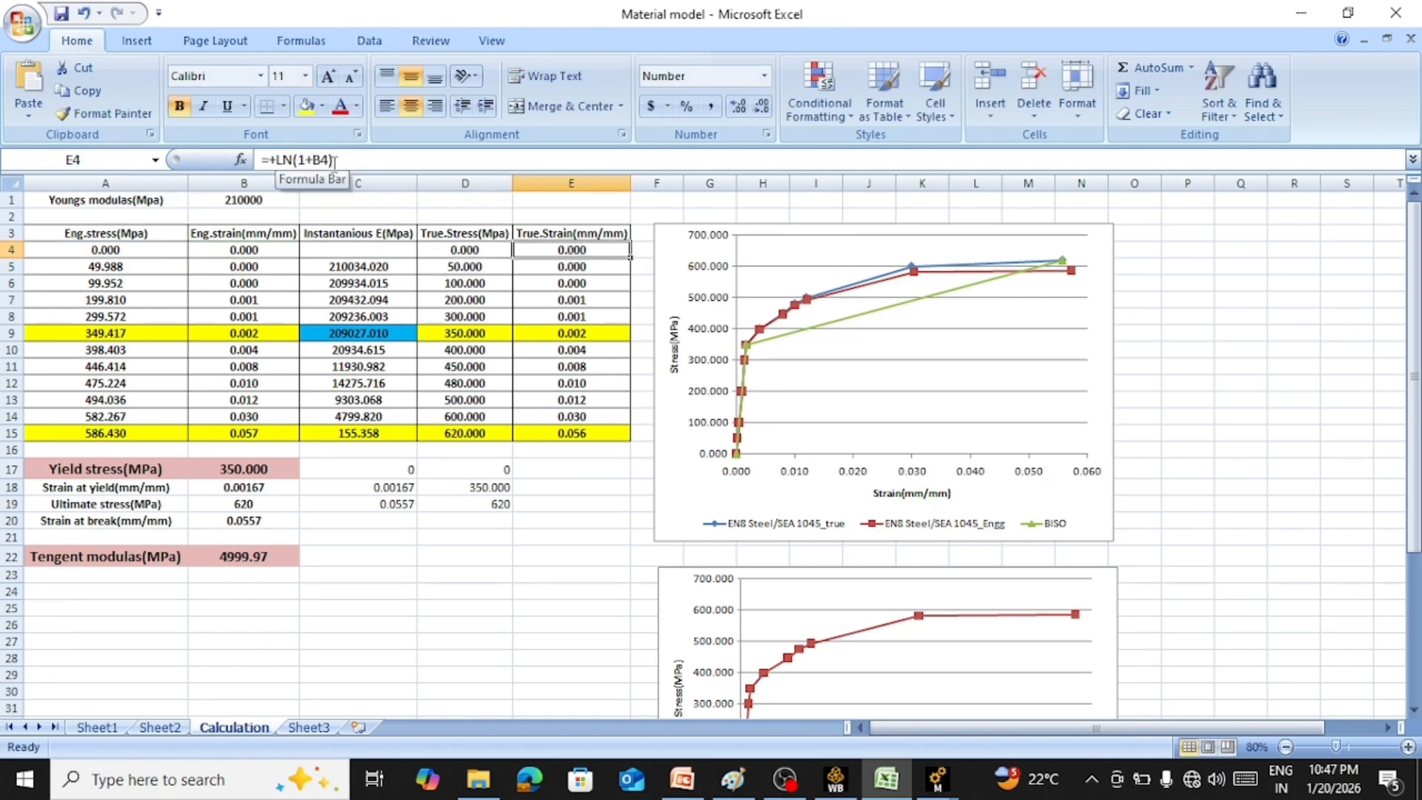
key("Down")
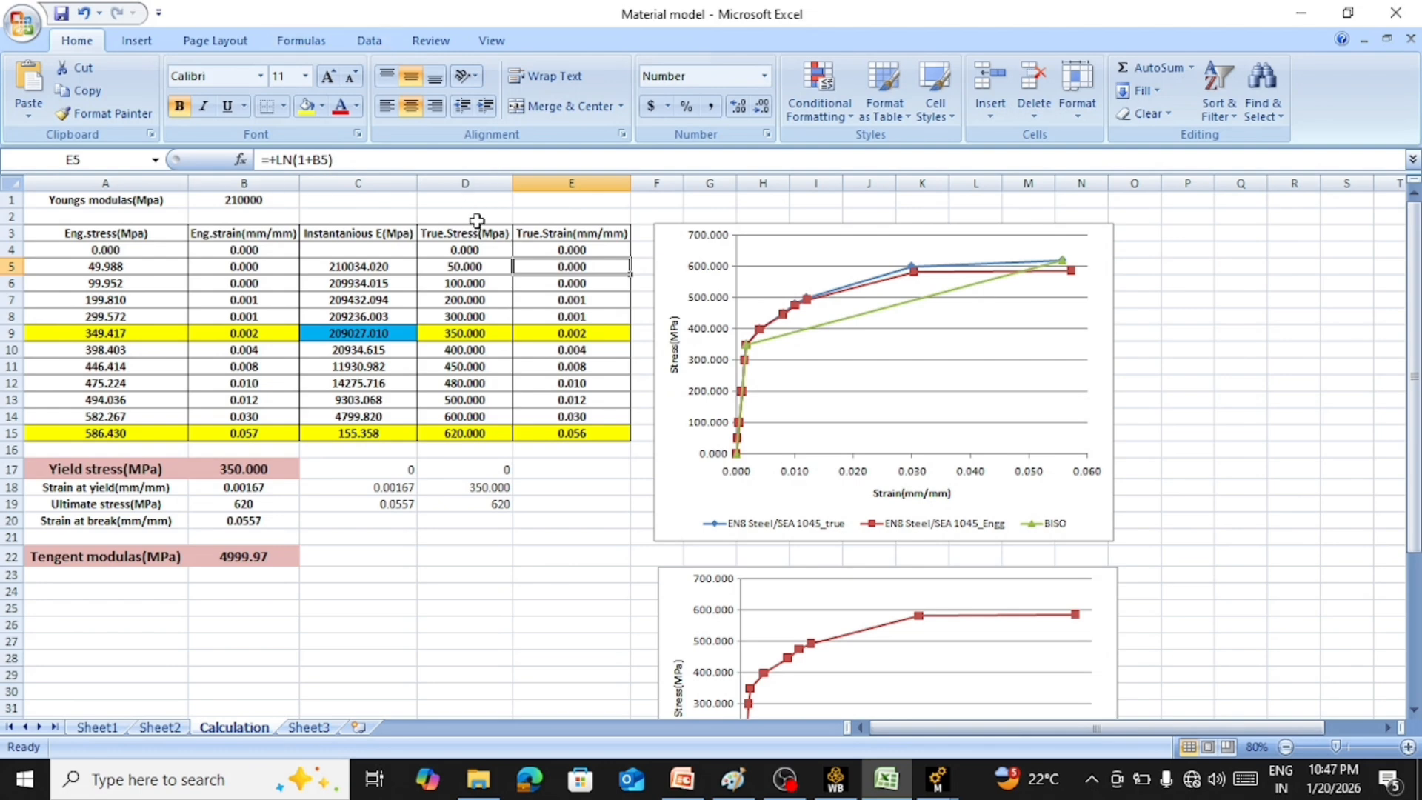
left_click_drag(454, 254, 550, 433)
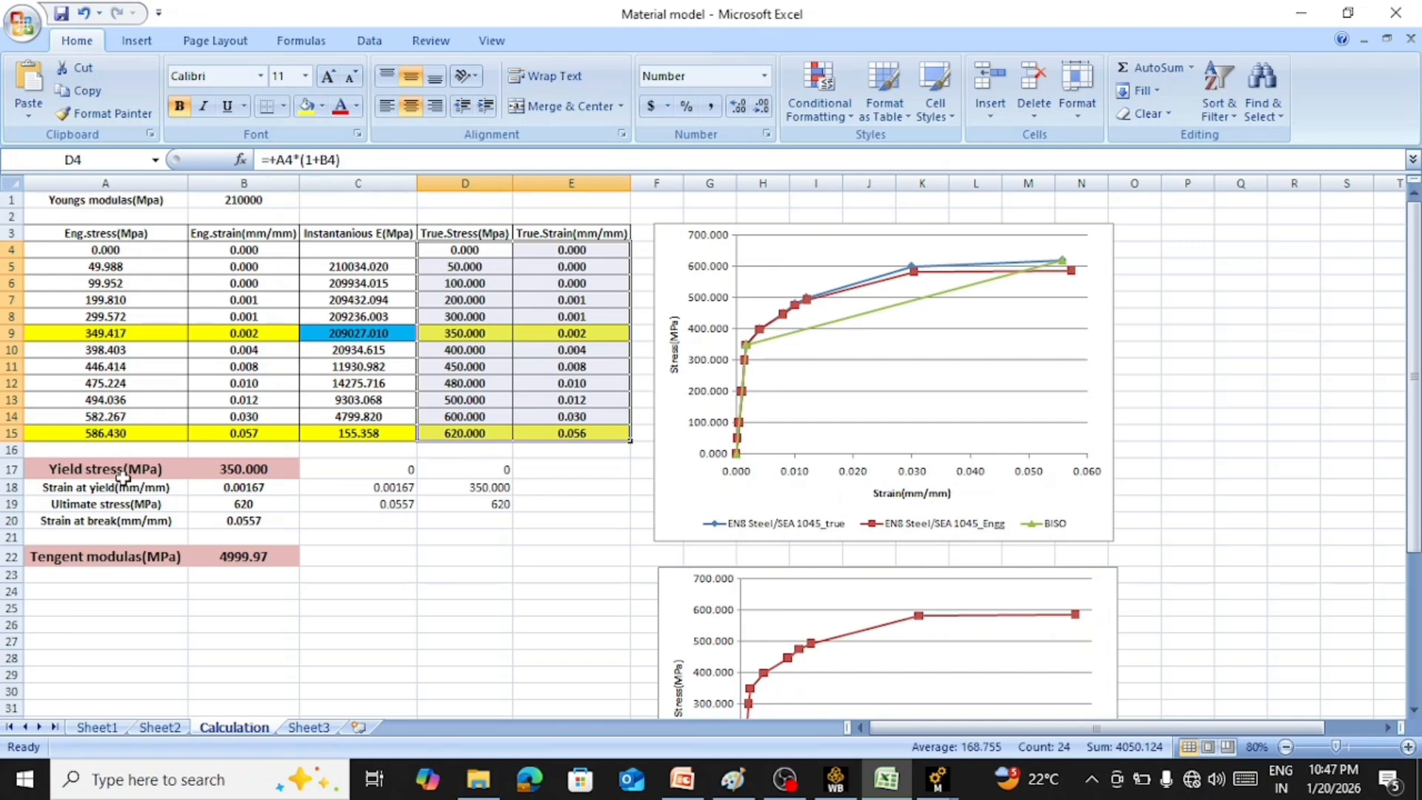
Review the yield stress, ultimate stress and strain entries below the table and the formula that calculates the tangent modulus
left_click(79, 471)
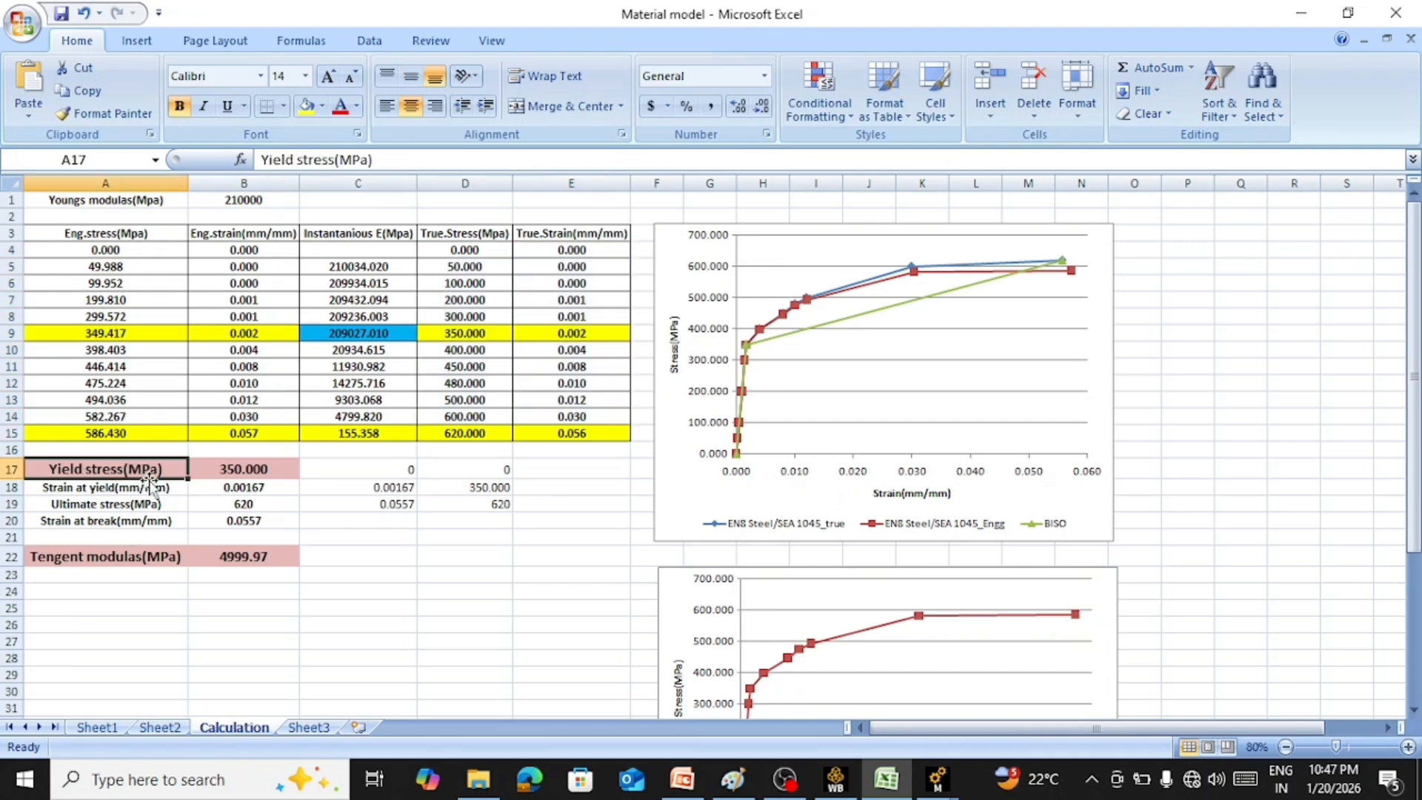
left_click(115, 492)
left_click(124, 506)
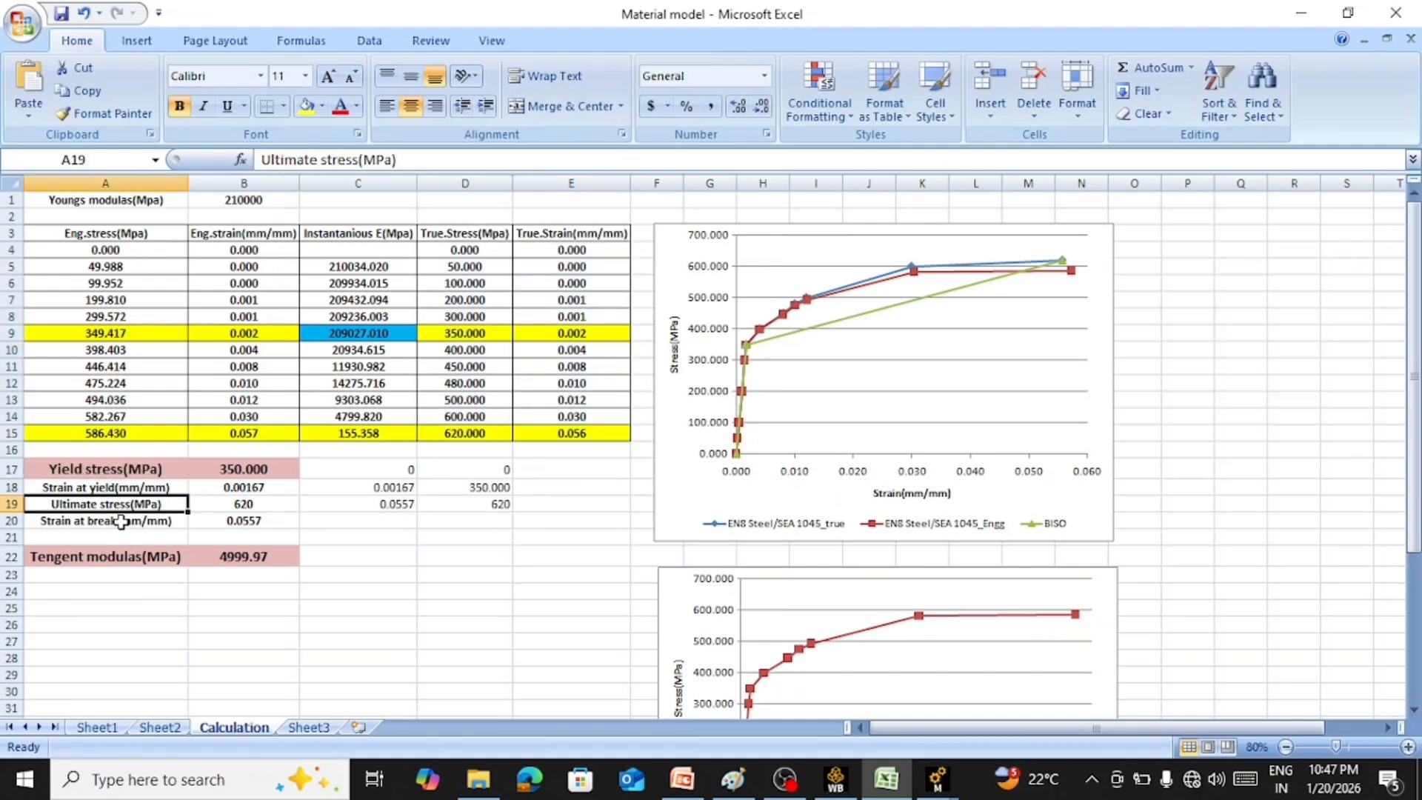
left_click(121, 521)
double_click(252, 561)
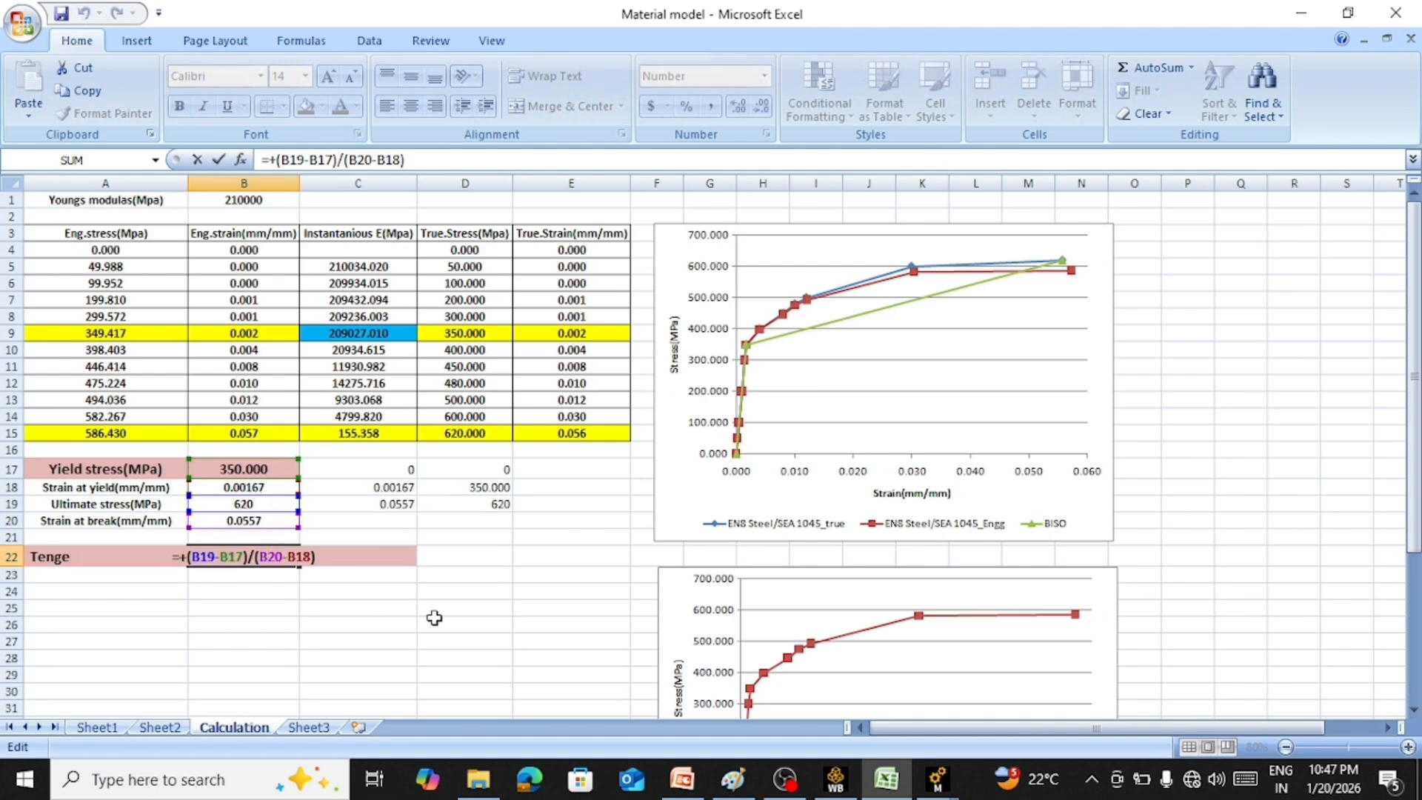
Switch to Ansys Workbench and open the Engineering Data of system C
mouse_move(939, 781)
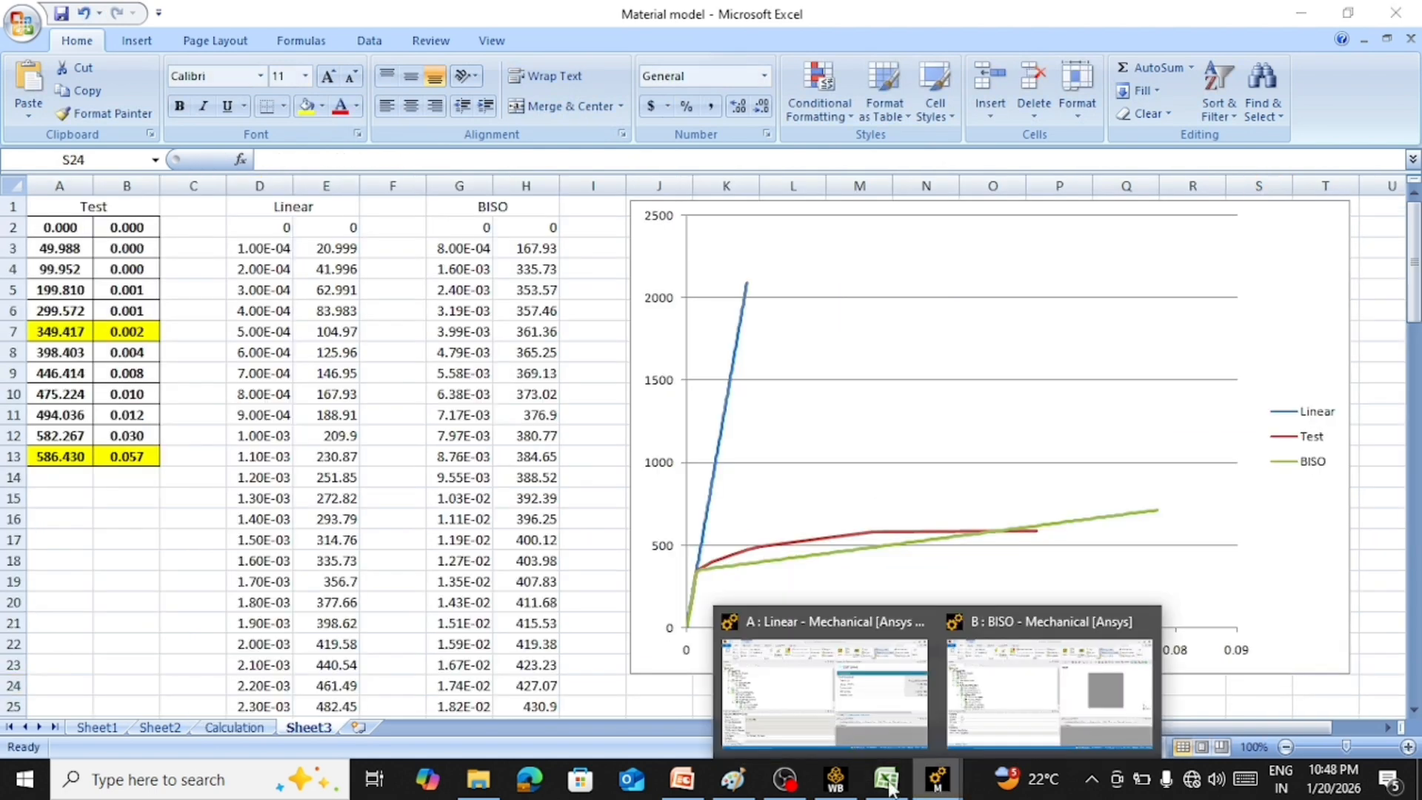
left_click(835, 779)
left_click_drag(1183, 196, 1184, 327)
double_click(417, 231)
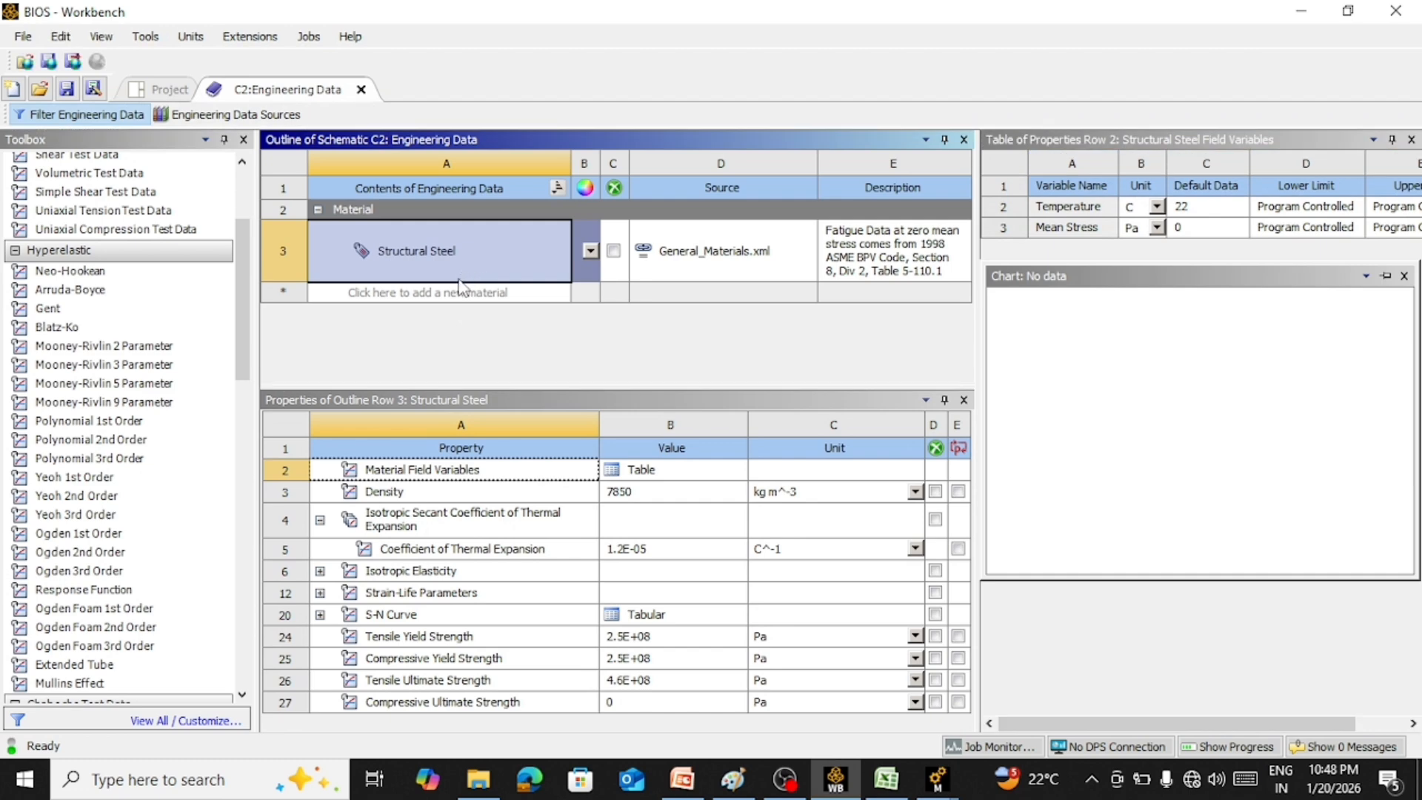
Add a new material named BISO to the engineering data
left_click(457, 290)
type("BIS")
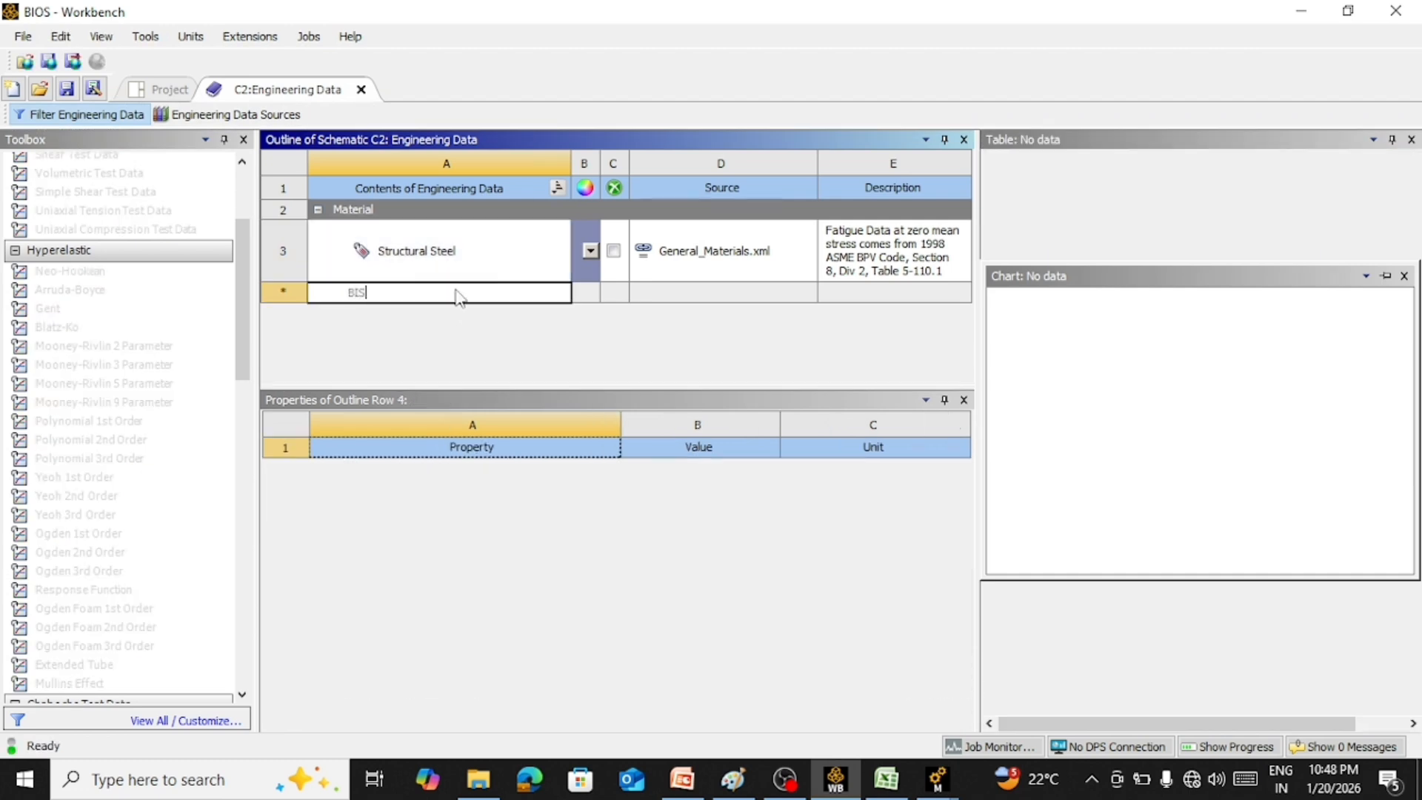
type("O")
key("Return")
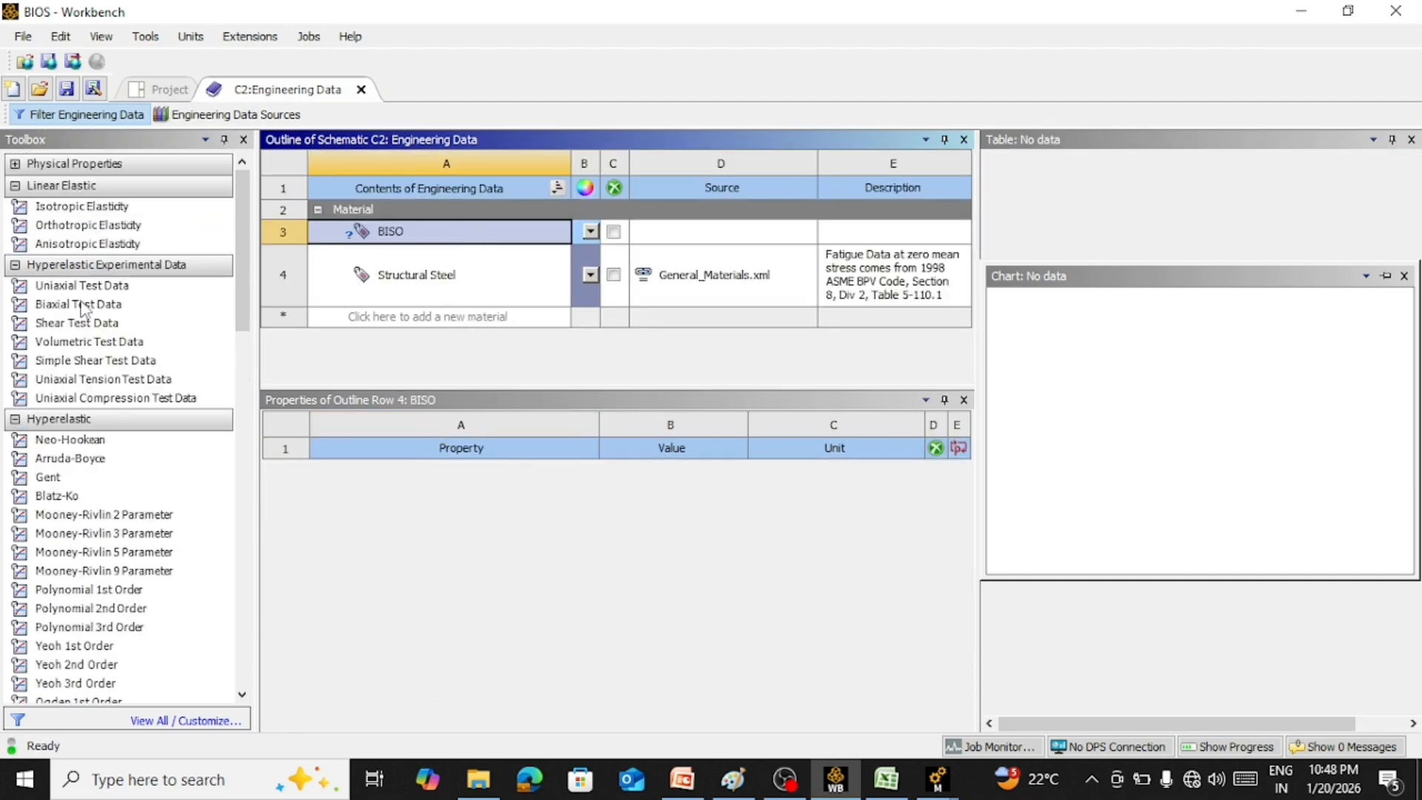
Add Isotropic Elasticity to the BISO material and set its Young's modulus to 210 GPa
double_click(59, 208)
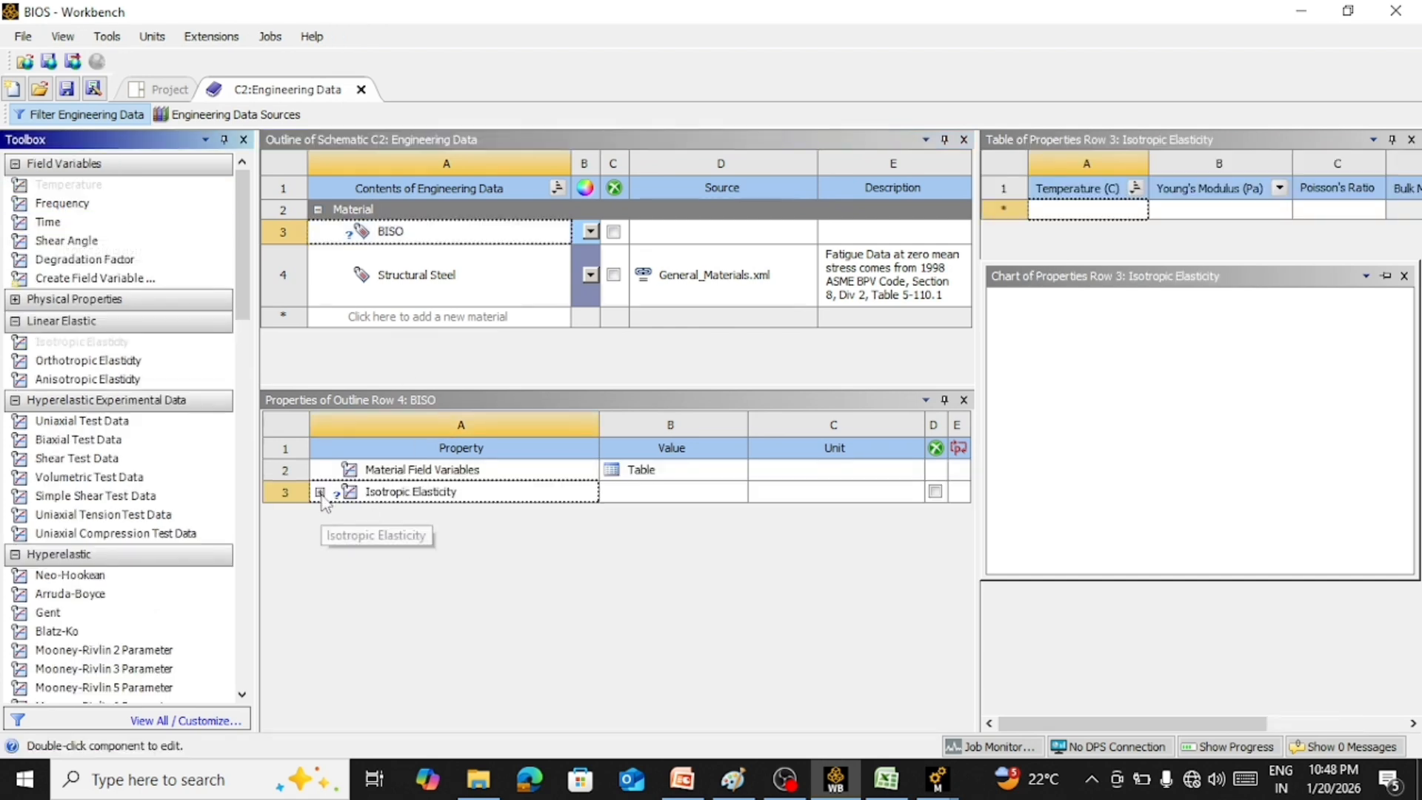
left_click(320, 492)
left_click(916, 534)
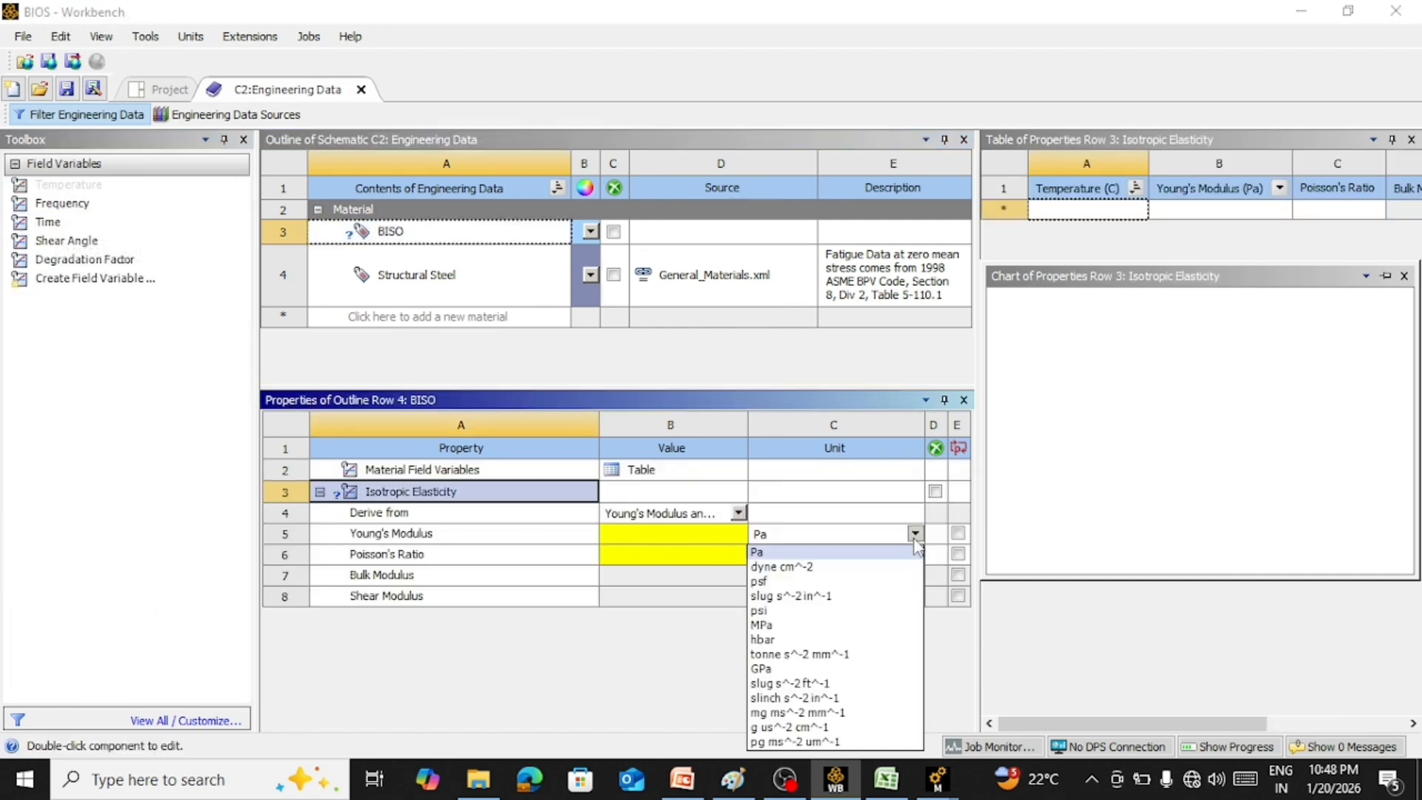
left_click(763, 668)
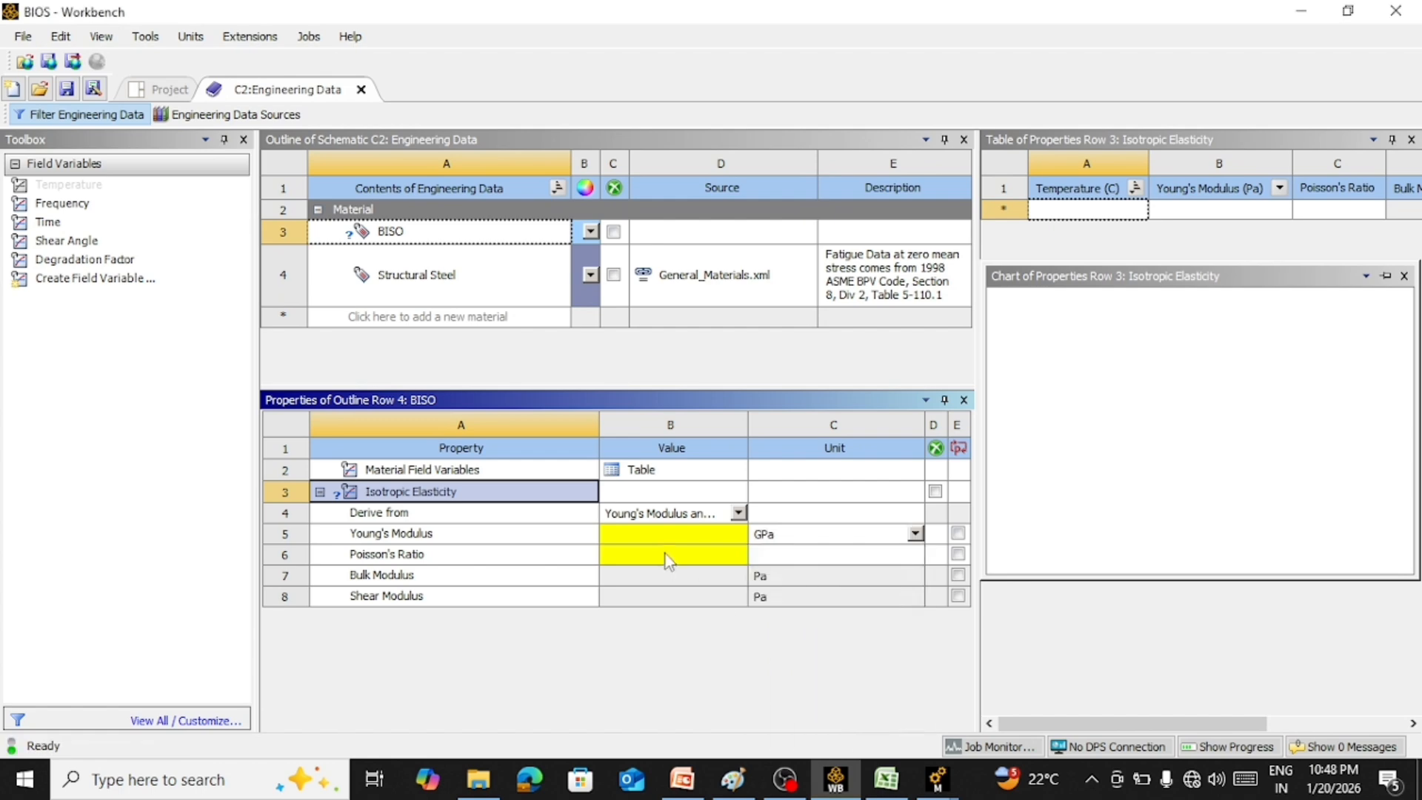
left_click(676, 540)
type("210")
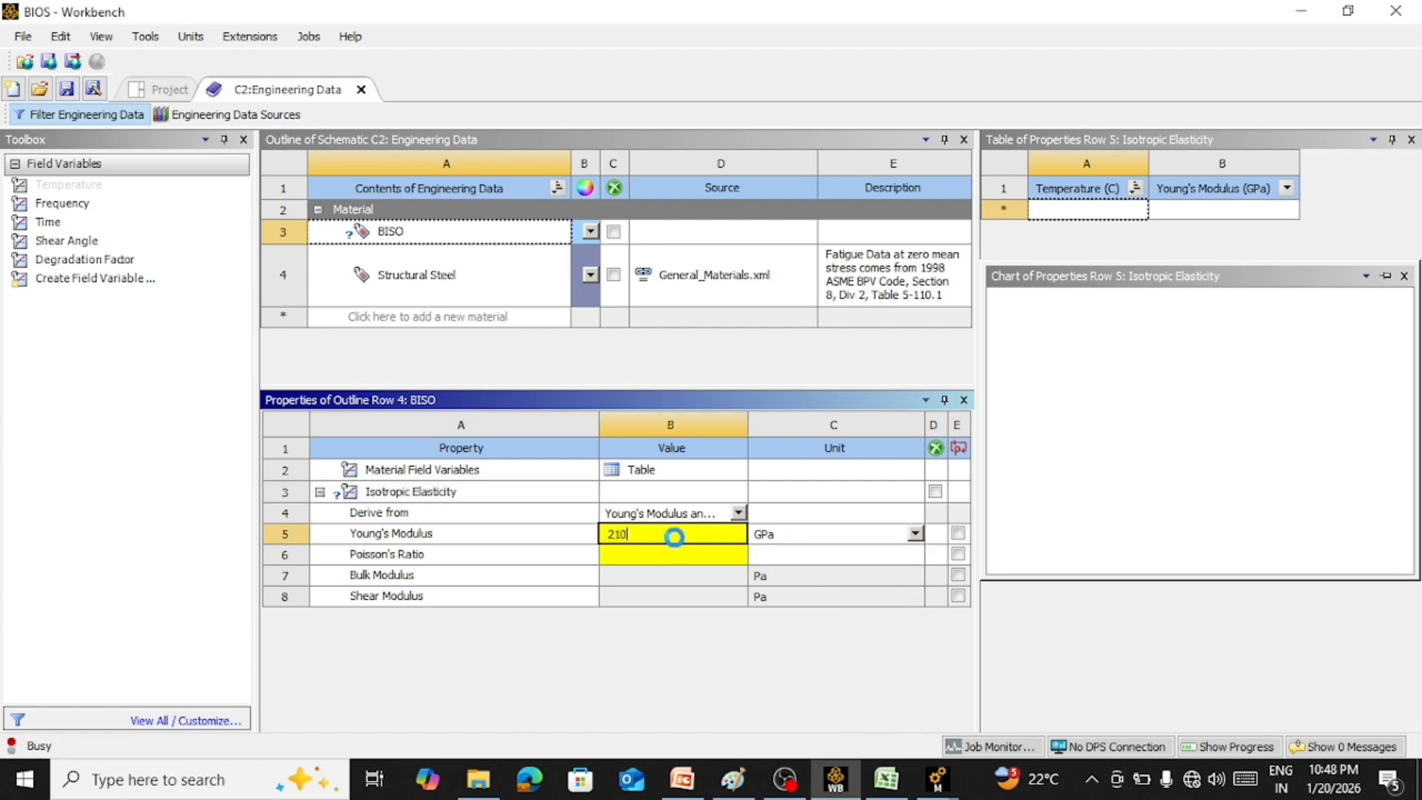
Set the Poisson's ratio of the BISO material to 0.3
left_click(676, 556)
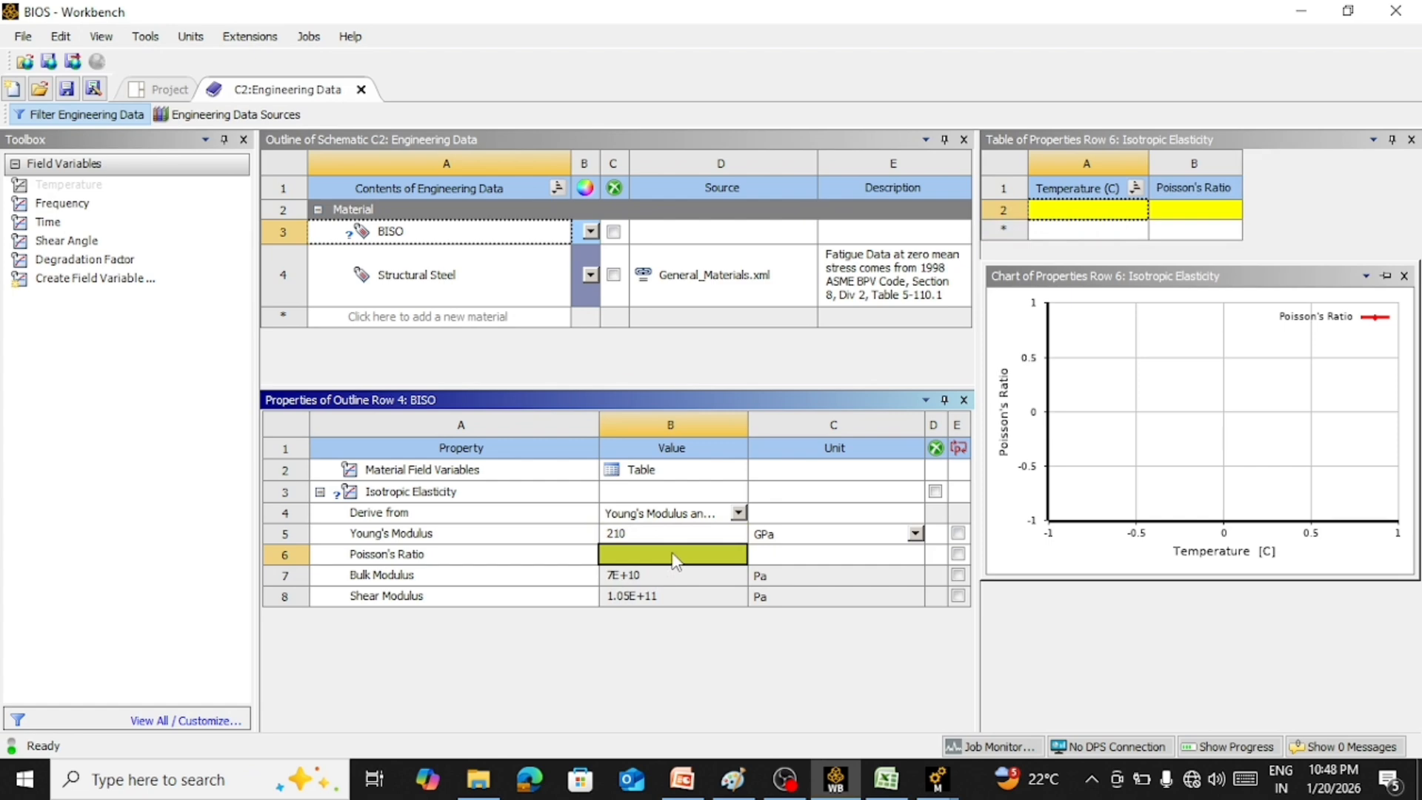
type("3")
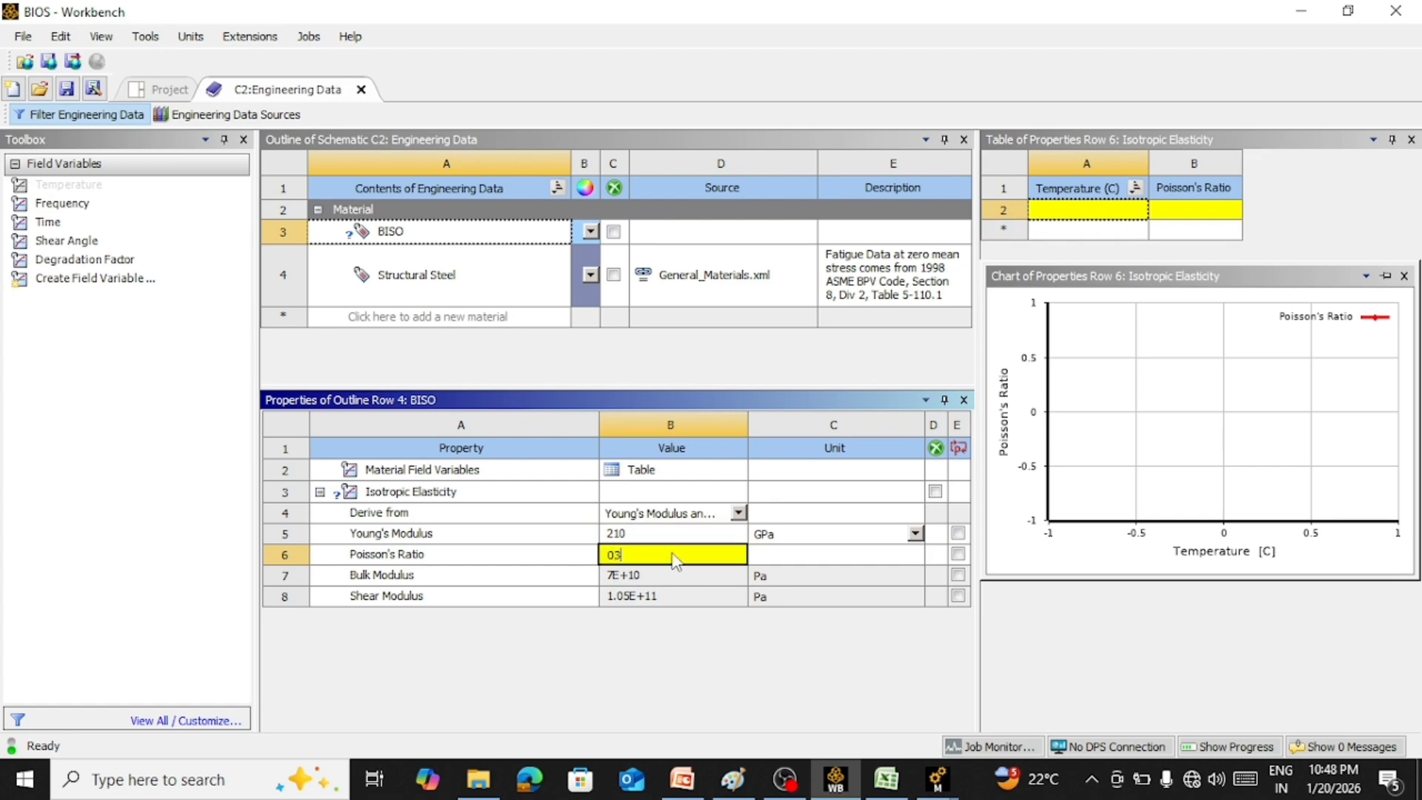
key("Return")
left_click(676, 555)
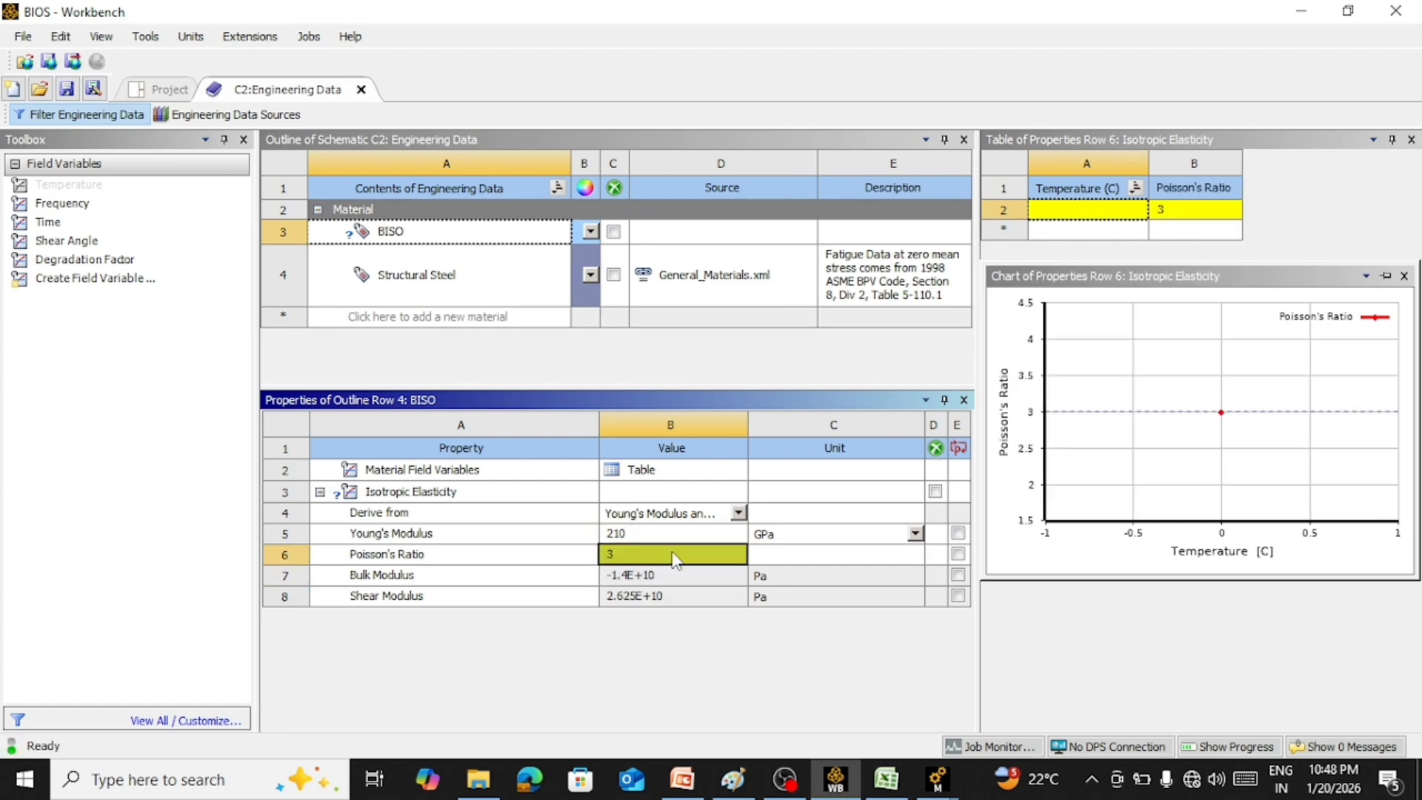
type("0.3")
key("Return")
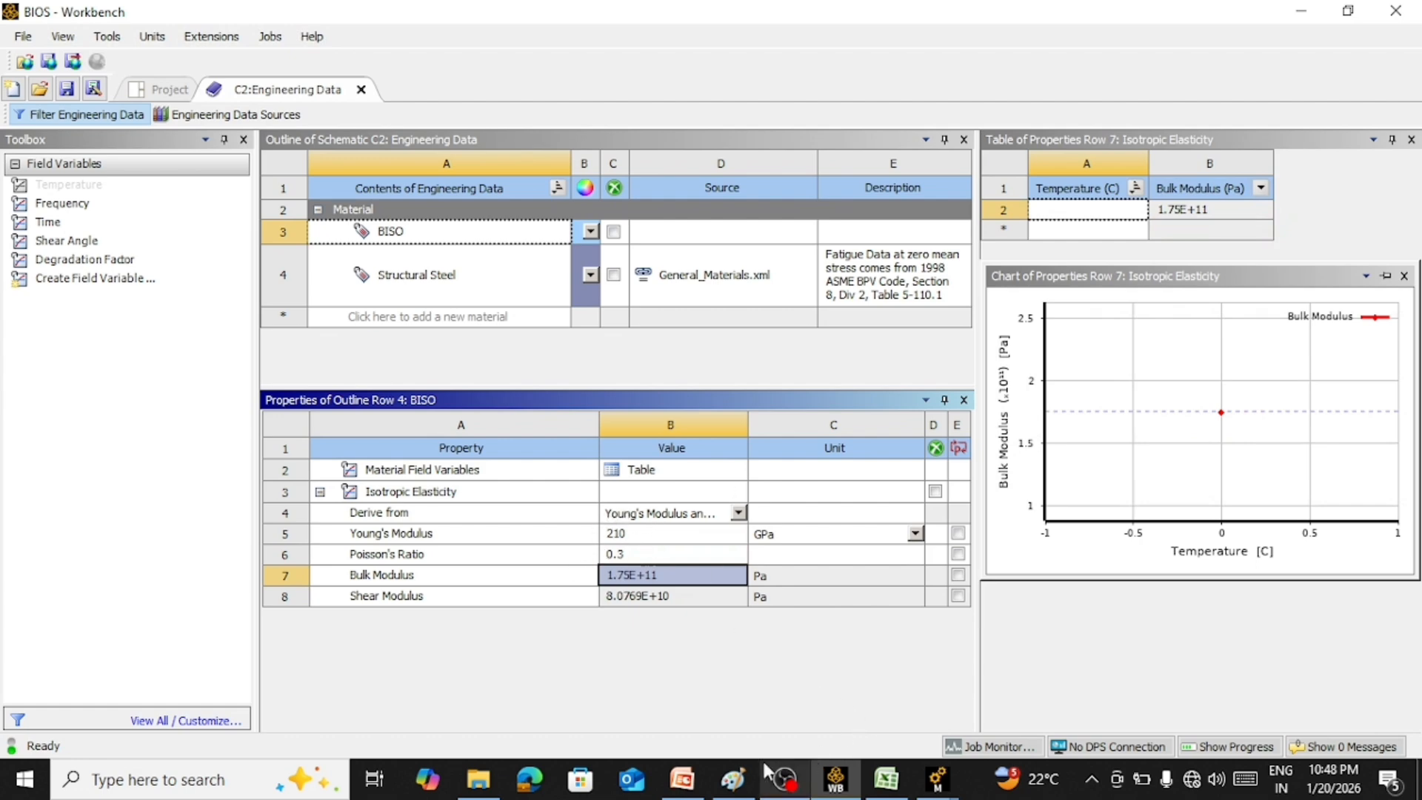
Consult the PowerPoint slide with the BISO properties and add Bilinear Isotropic Hardening to the BISO material in Workbench
left_click(682, 779)
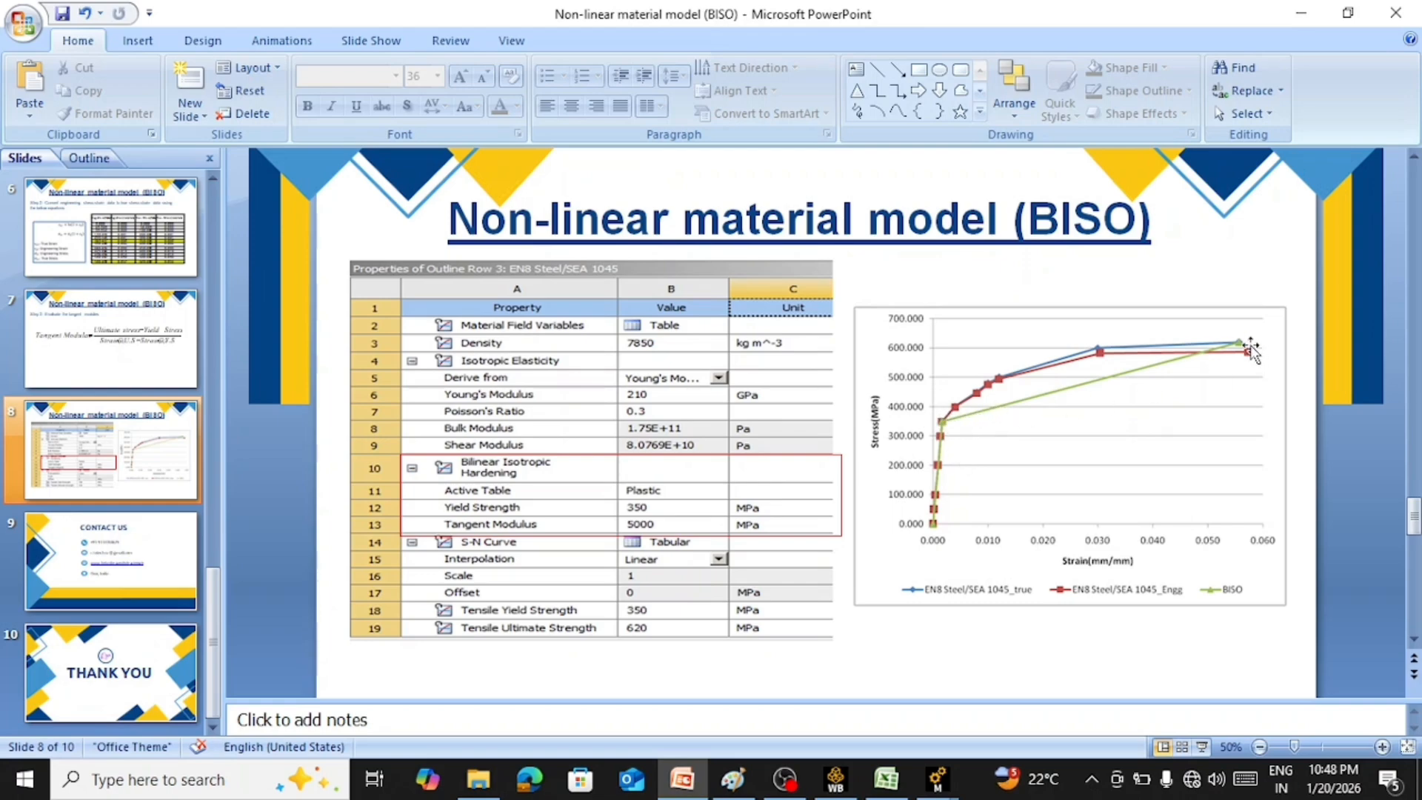
left_click(1301, 14)
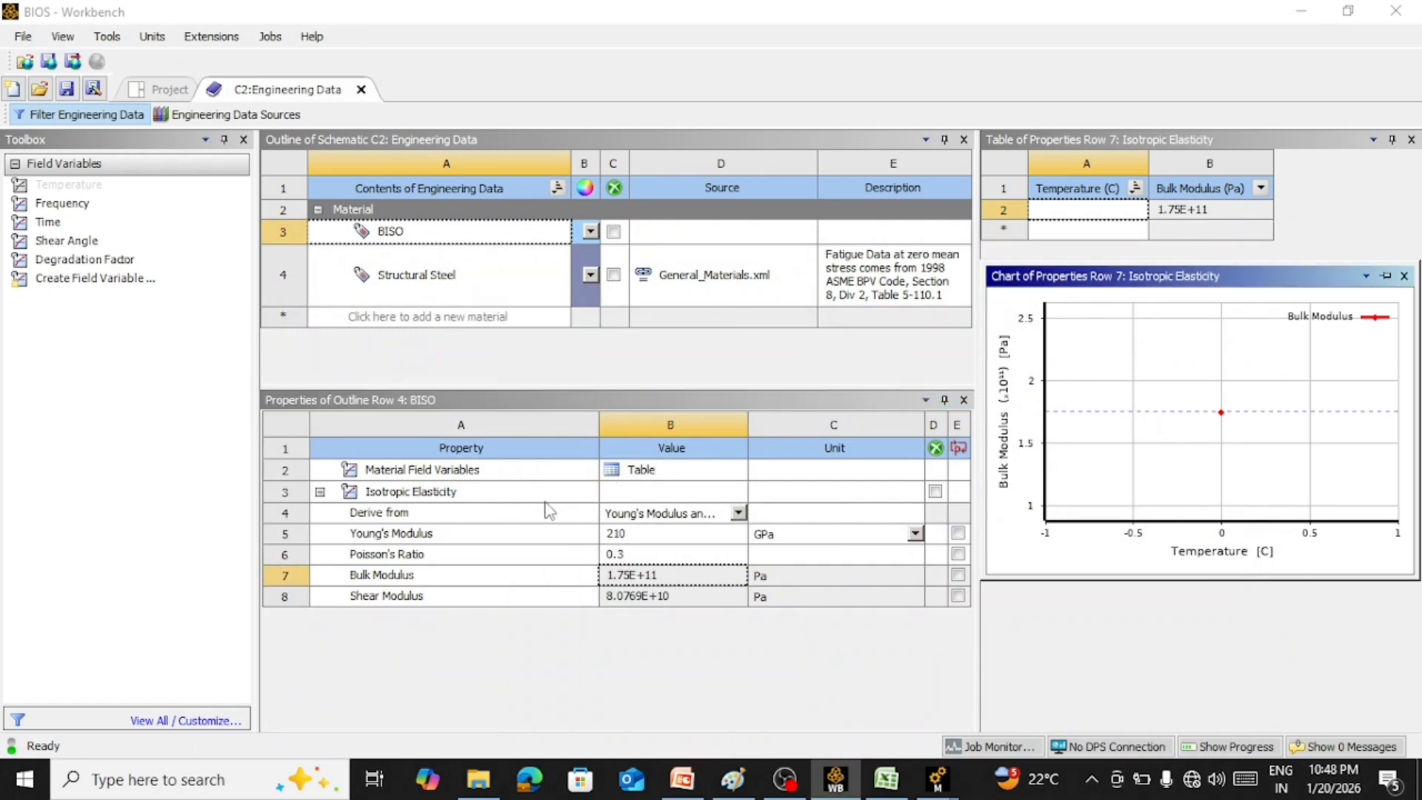
left_click(462, 449)
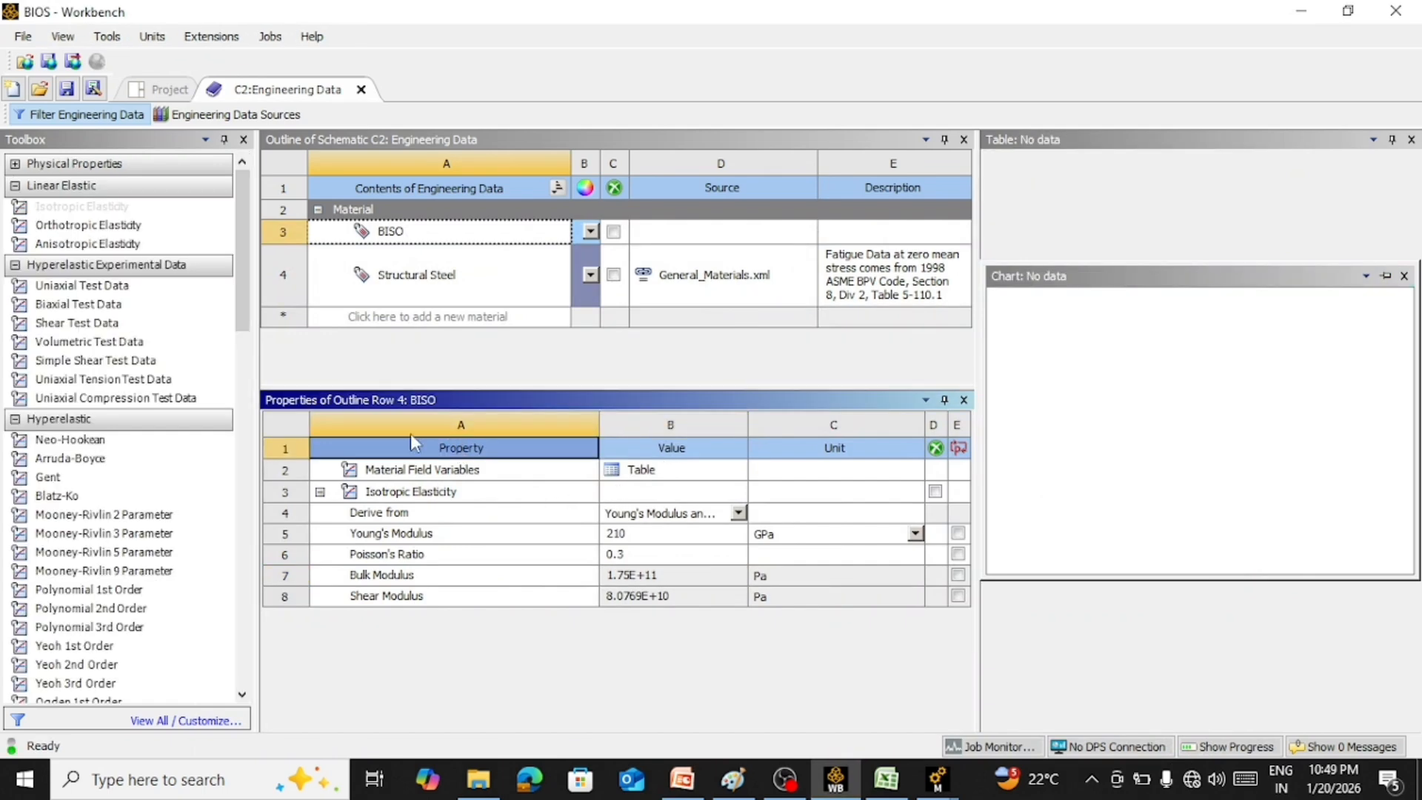
scroll(92, 474, "down", 9)
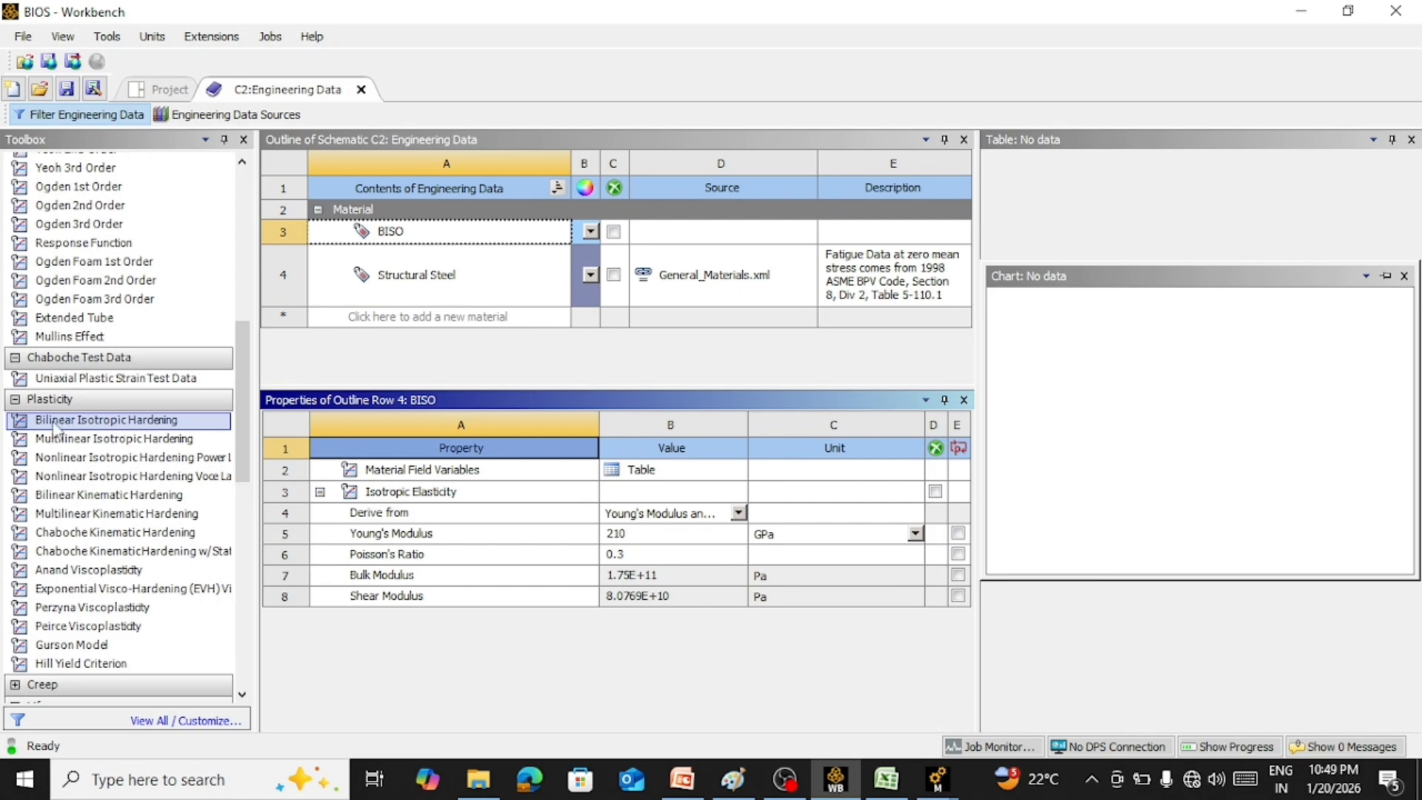
left_click_drag(55, 427, 629, 600)
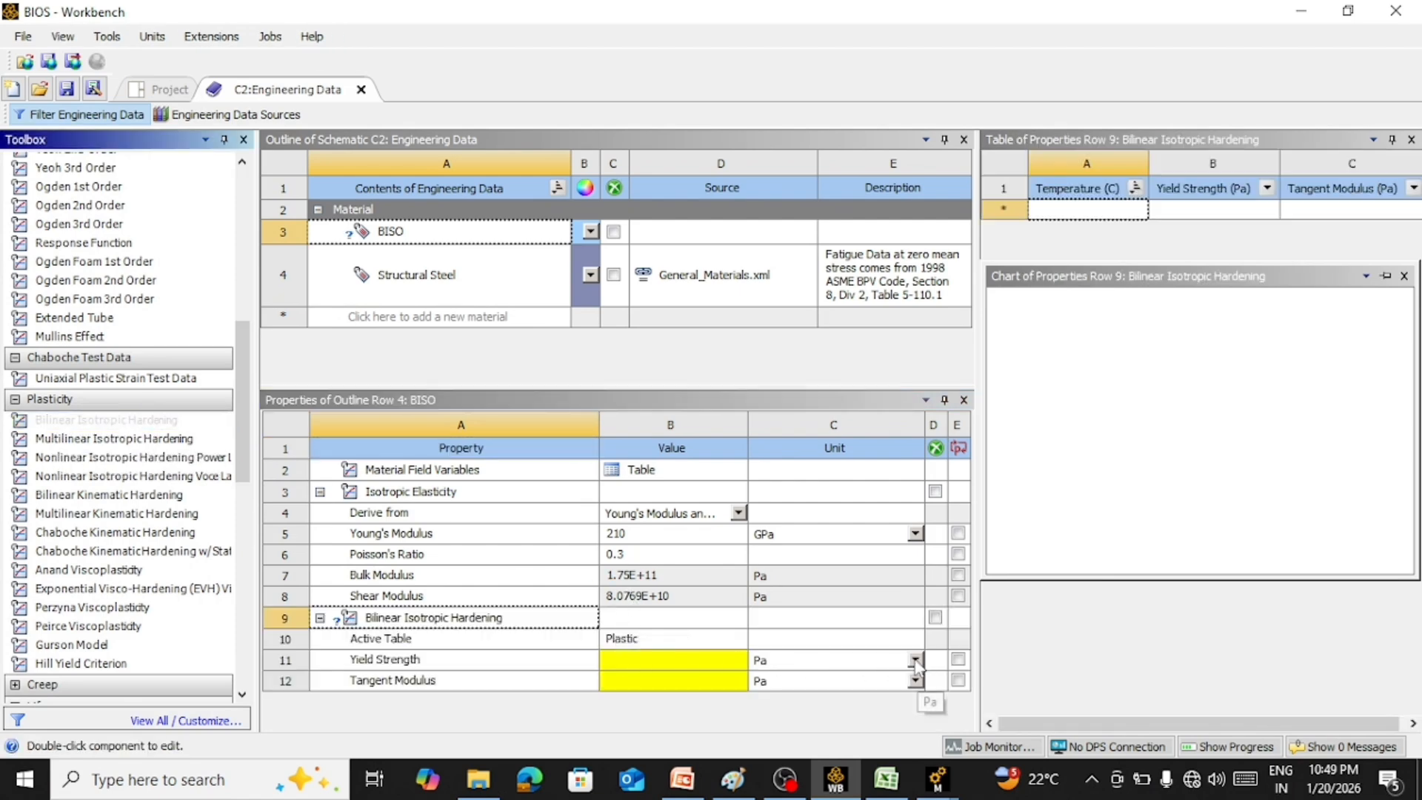
Set the yield strength of the Bilinear Isotropic Hardening property to 350 MPa
left_click(862, 667)
left_click(763, 525)
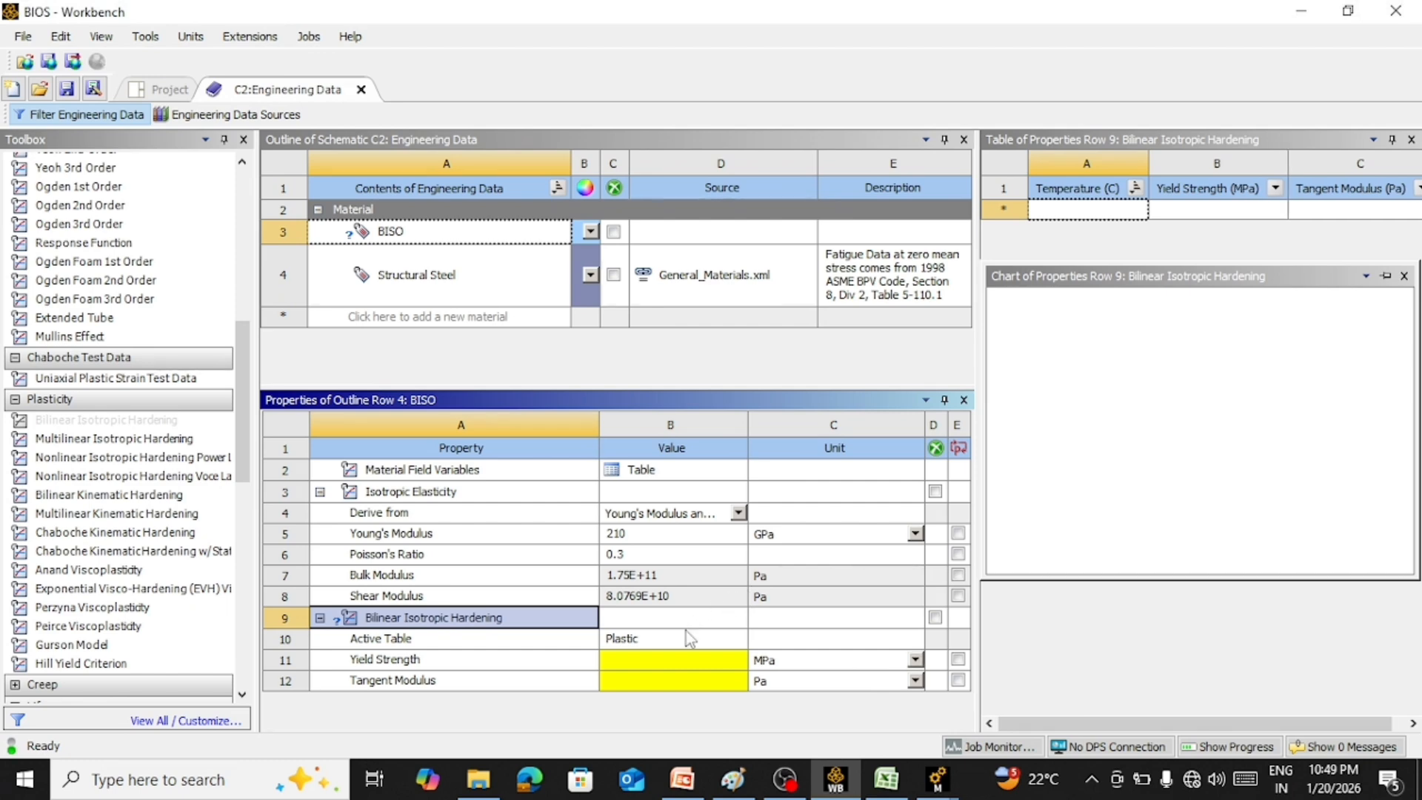
left_click(642, 667)
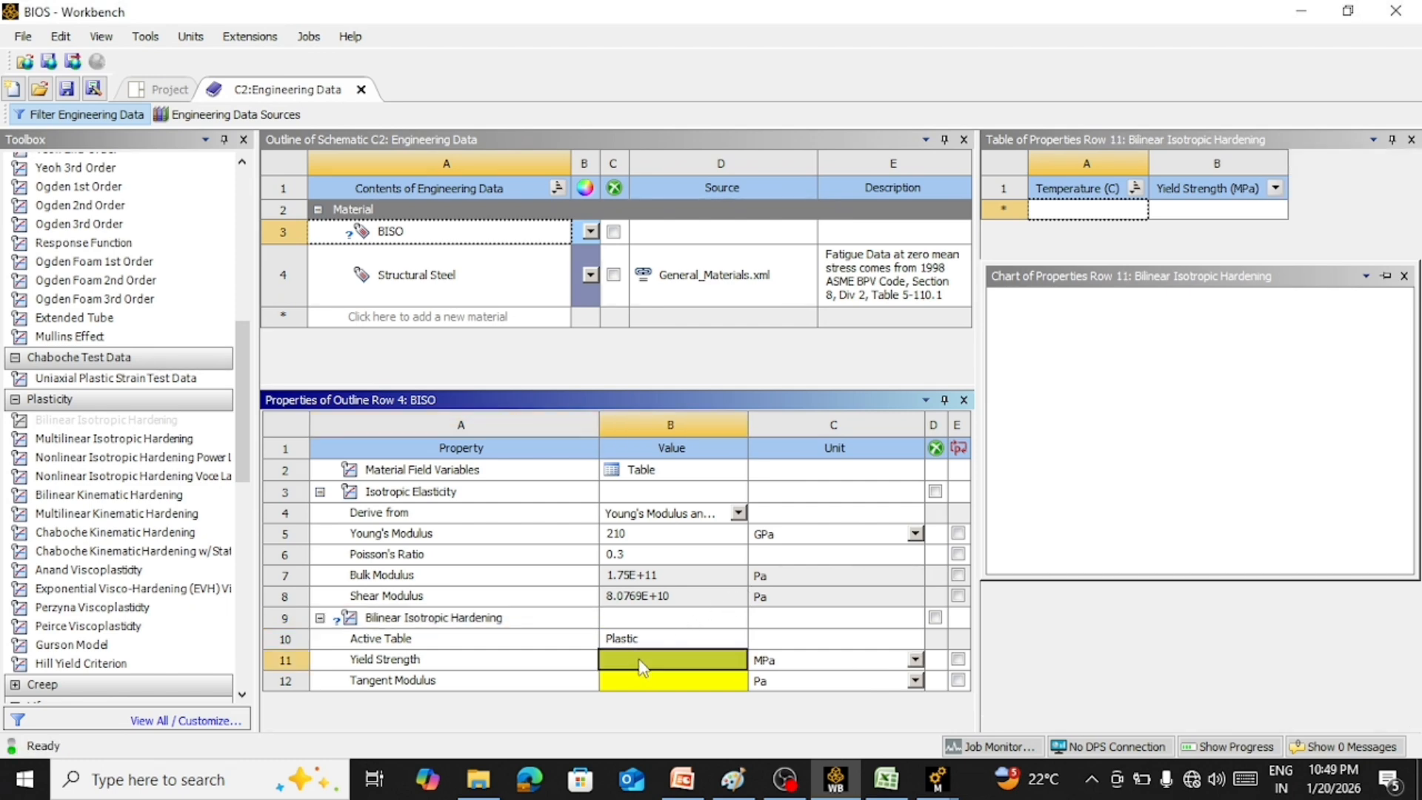
type("350")
key("Return")
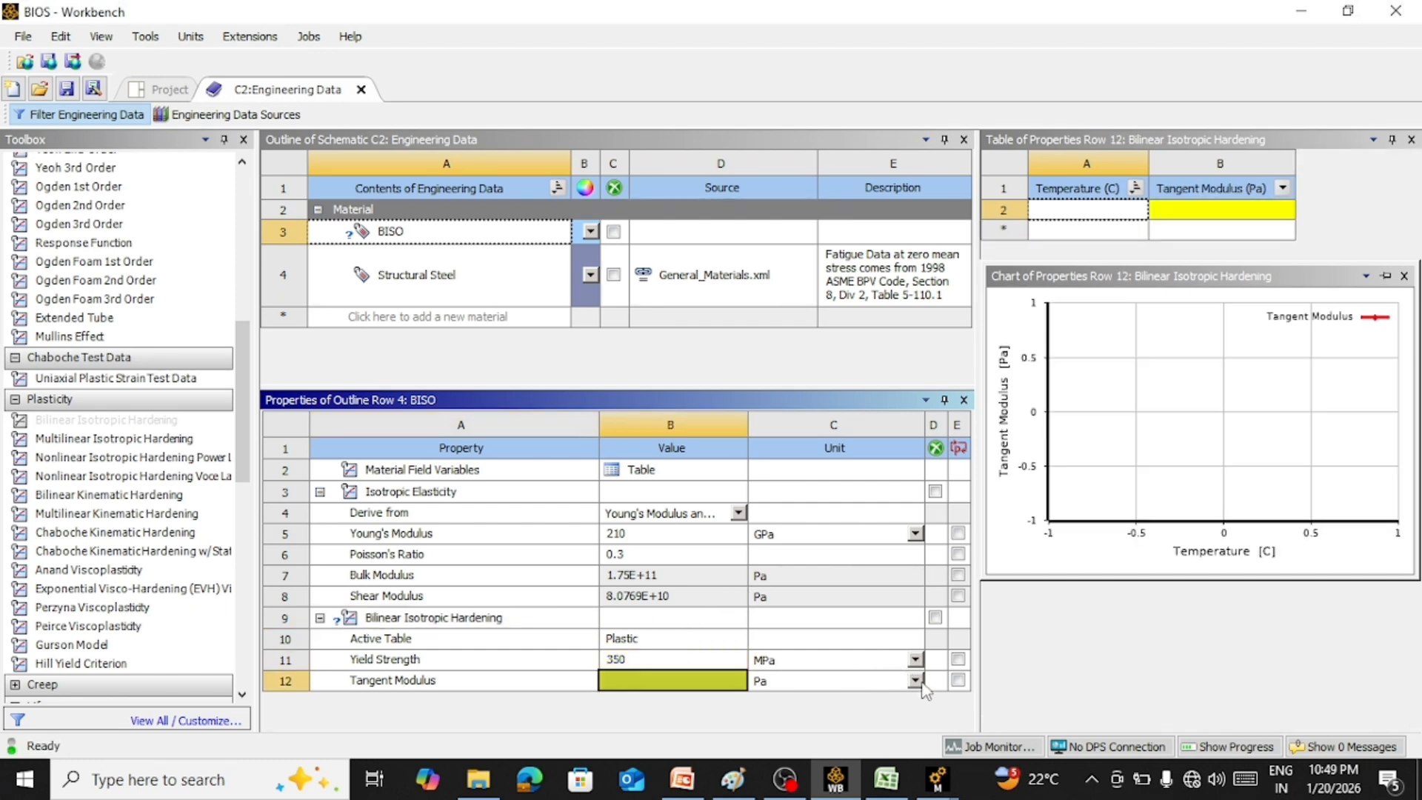
Set the tangent modulus of the Bilinear Isotropic Hardening property to 5000 MPa
left_click(916, 680)
left_click(774, 554)
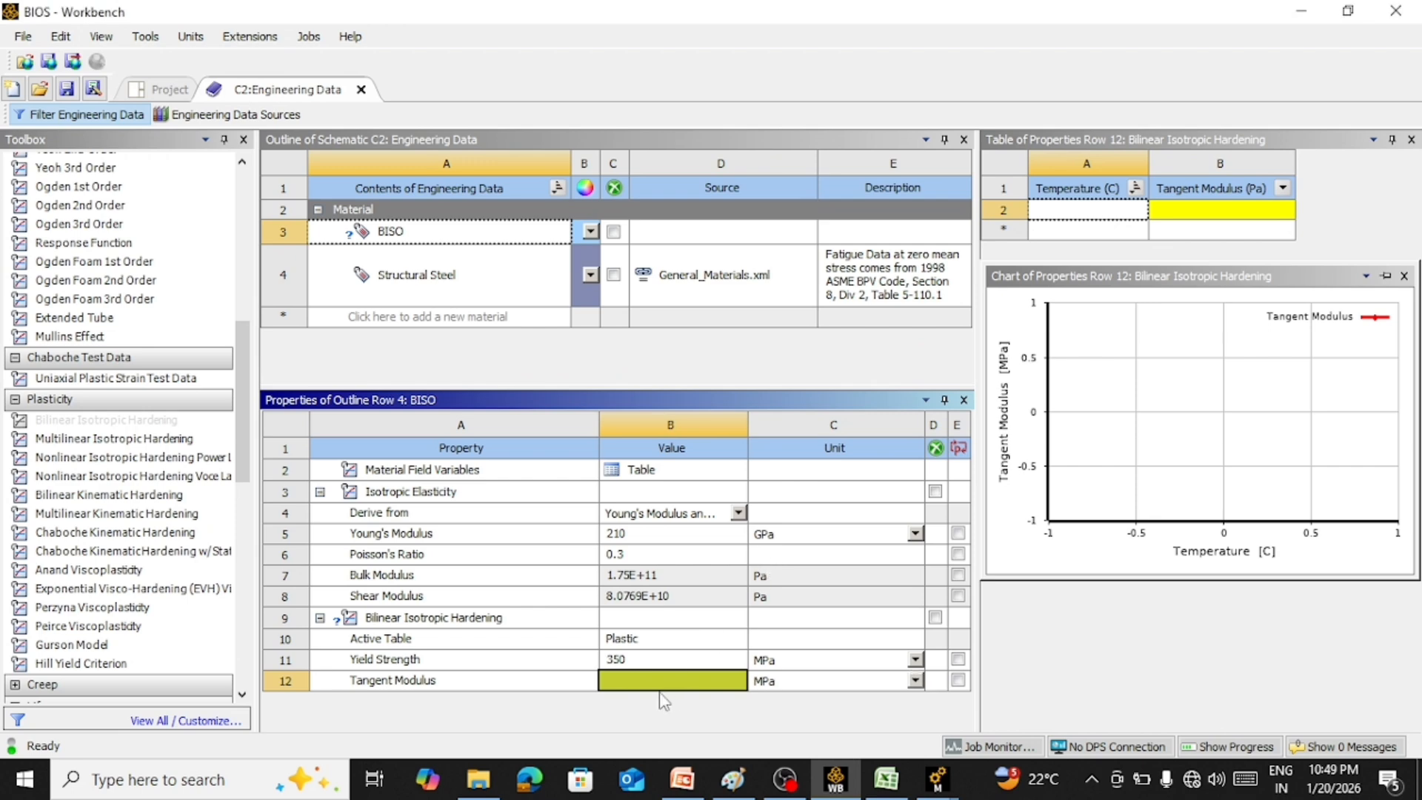
type("5000")
key("Return")
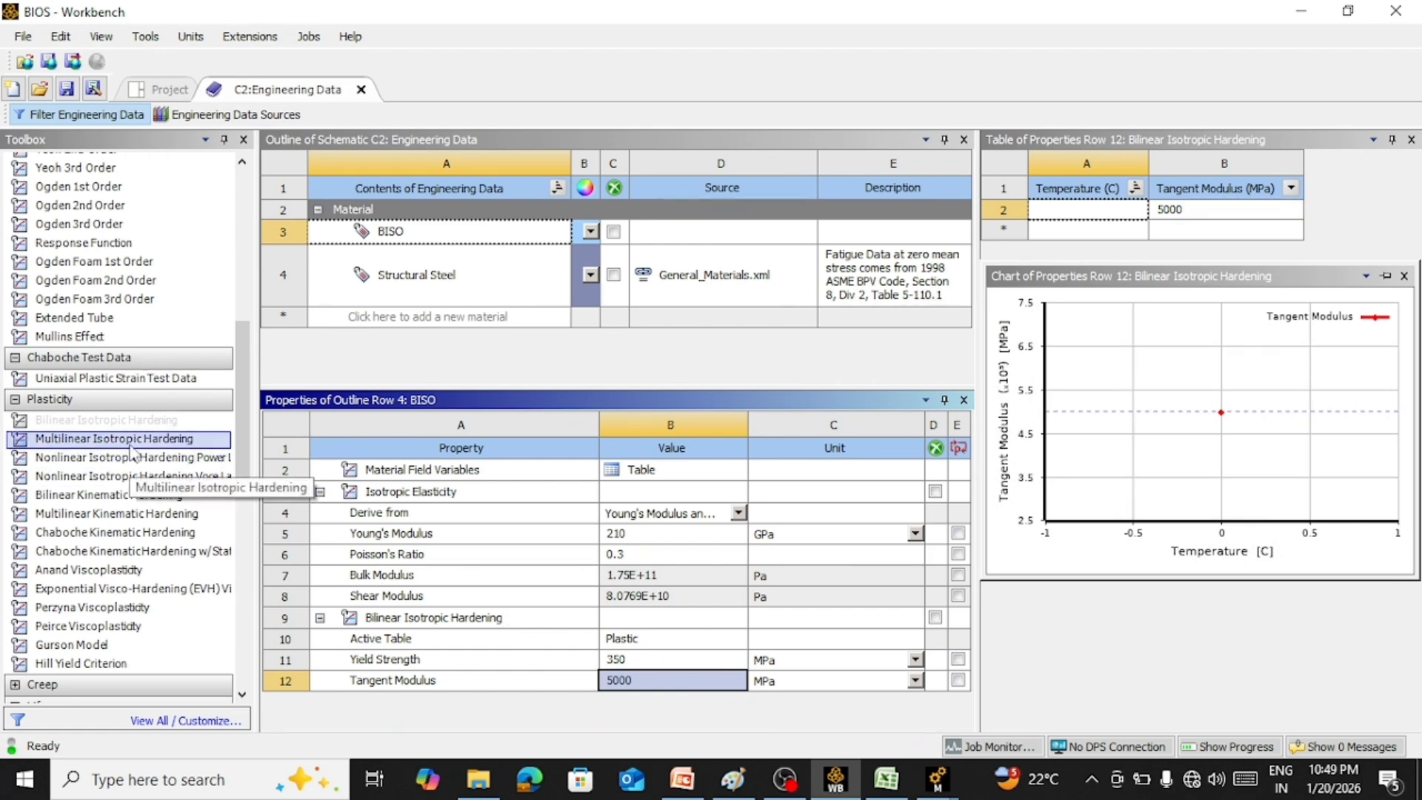
Add Multilinear Isotropic Hardening to the BISO material and bring its plastic strain and stress table fully into view
left_click_drag(132, 452, 498, 659)
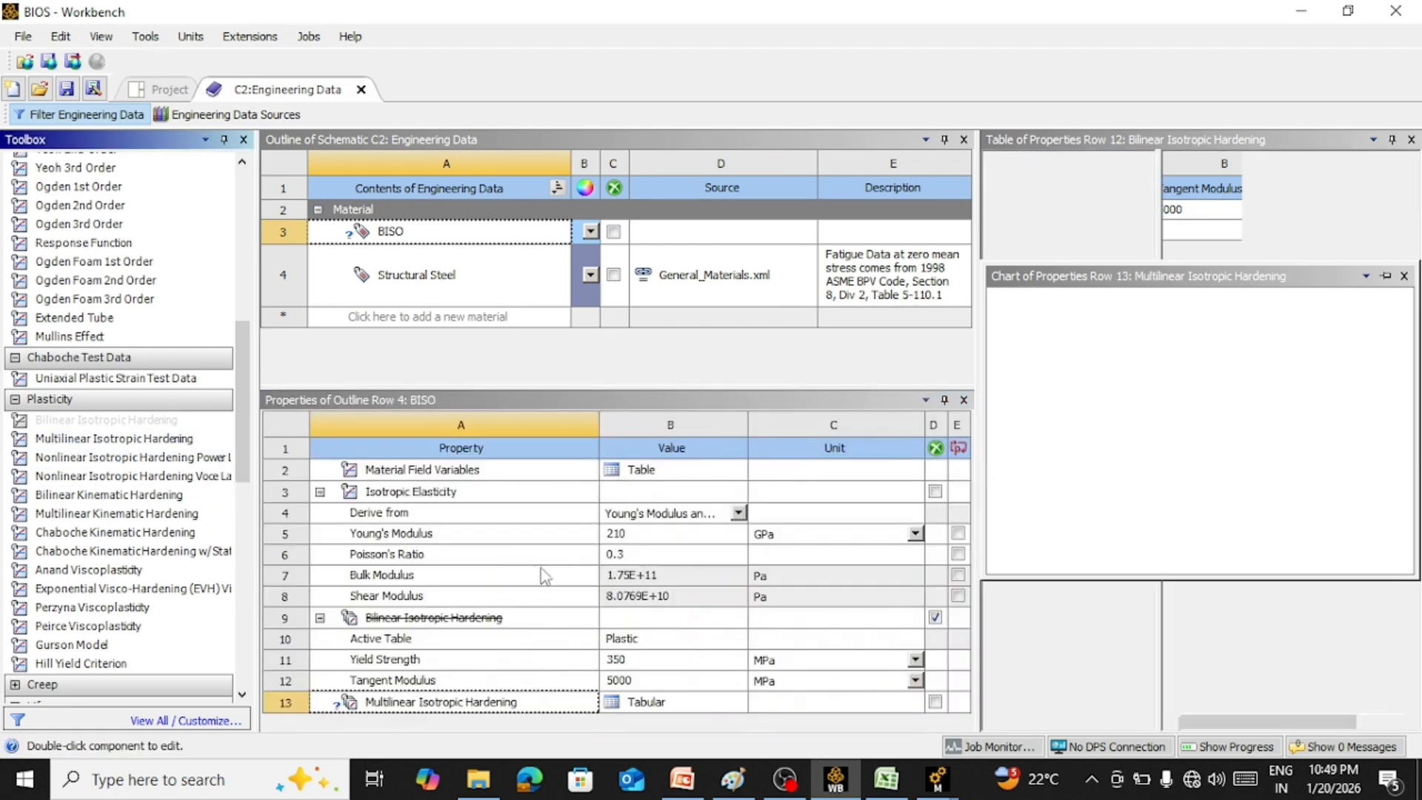
left_click(661, 703)
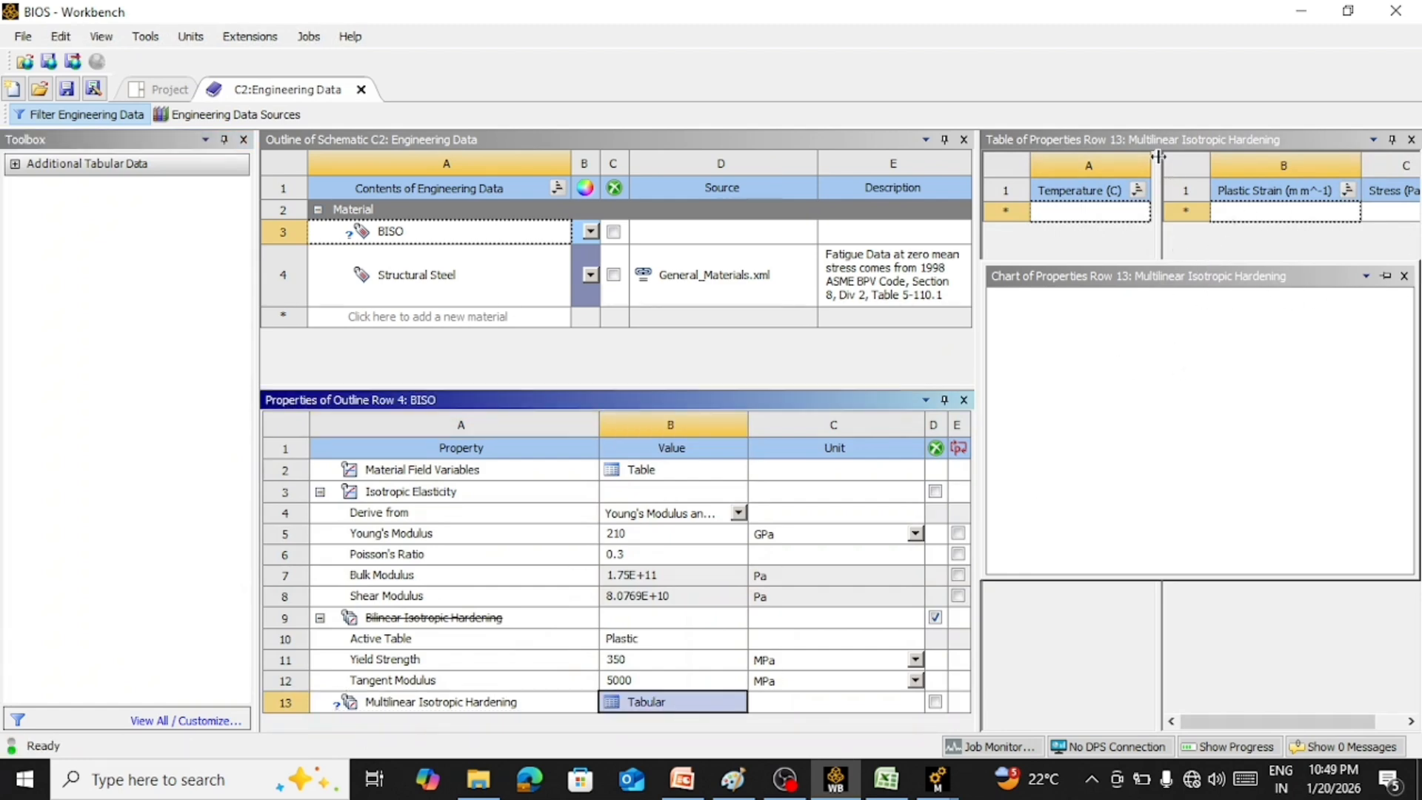
left_click_drag(1158, 156, 1108, 156)
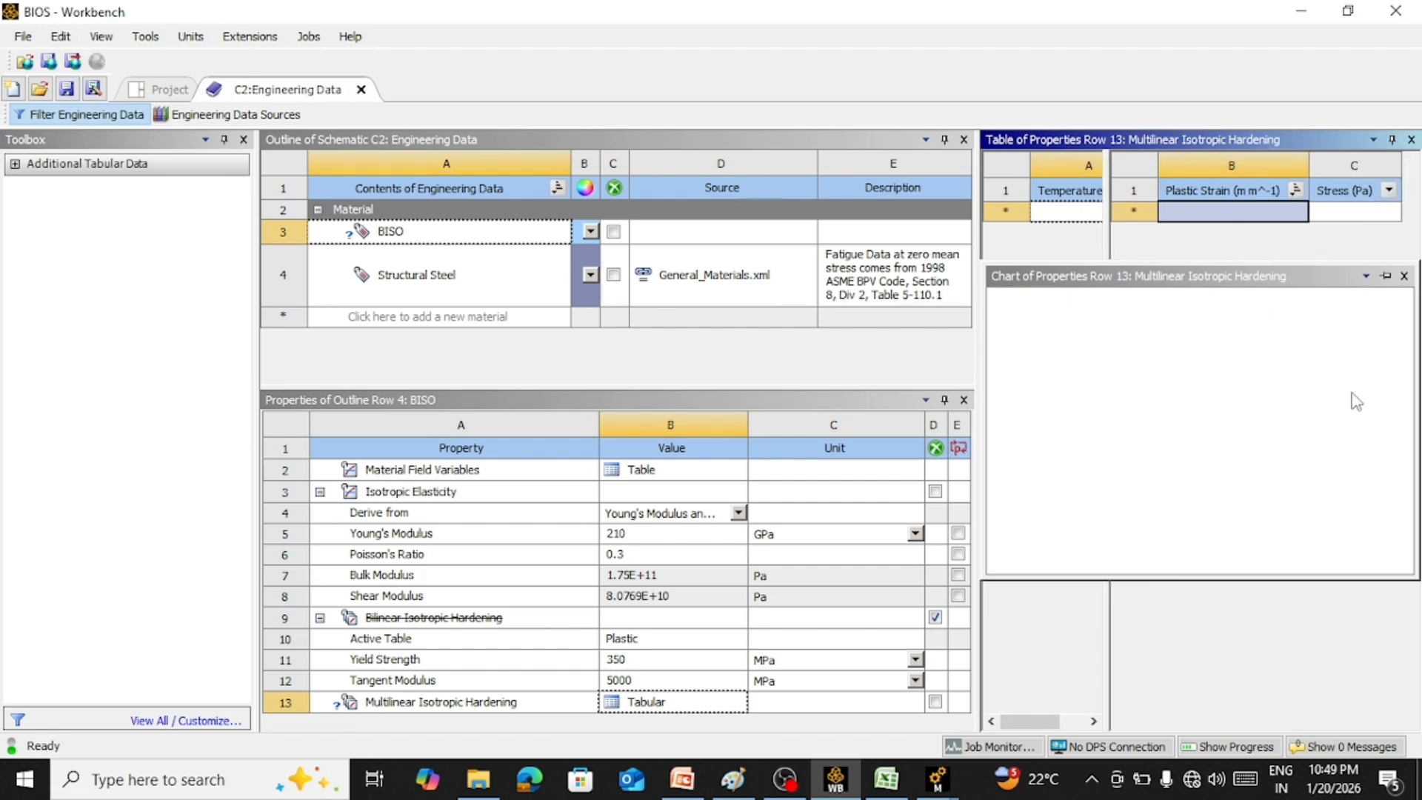
Switch to the BISO model in Ansys Mechanical and examine the SYS\Solid body from an oblique view
mouse_move(877, 783)
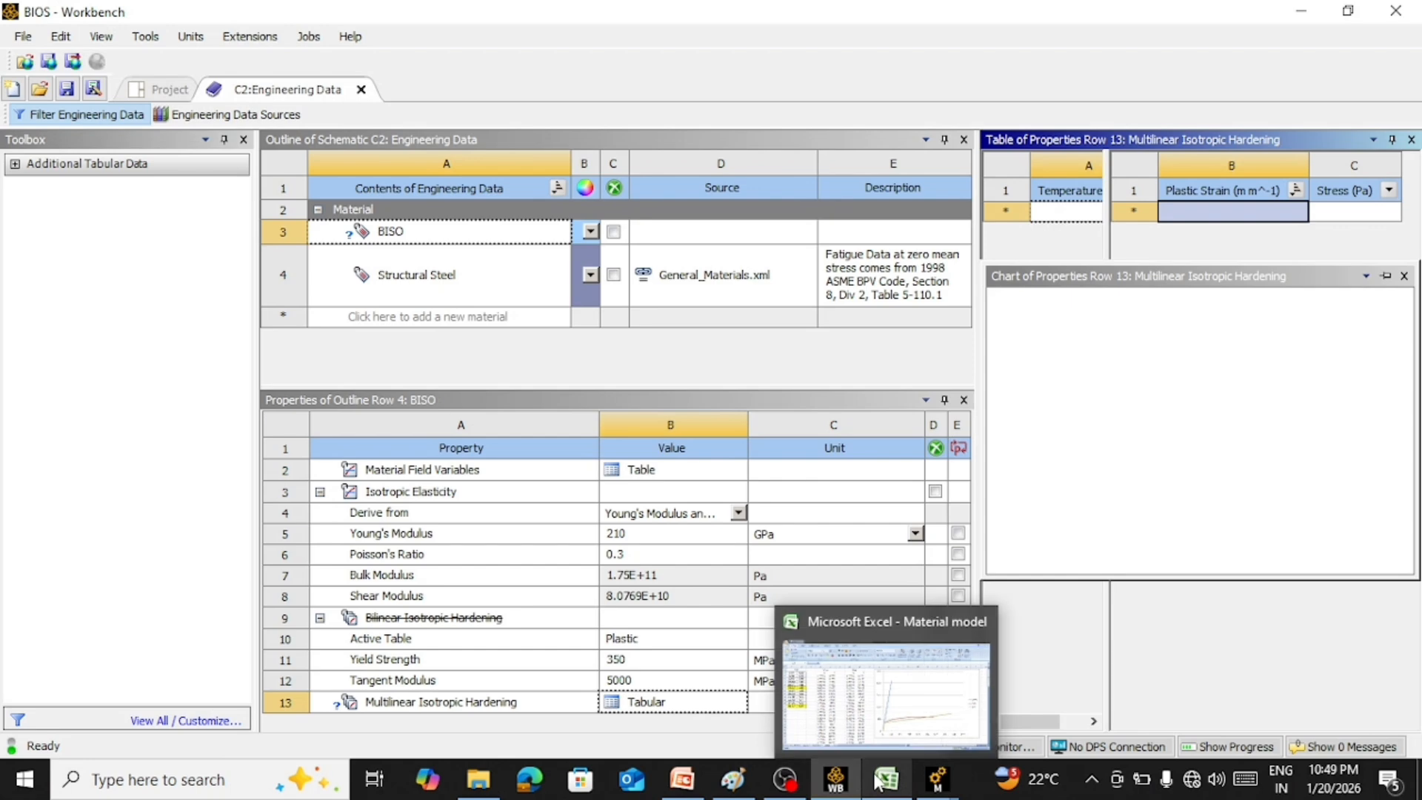
left_click(1078, 460)
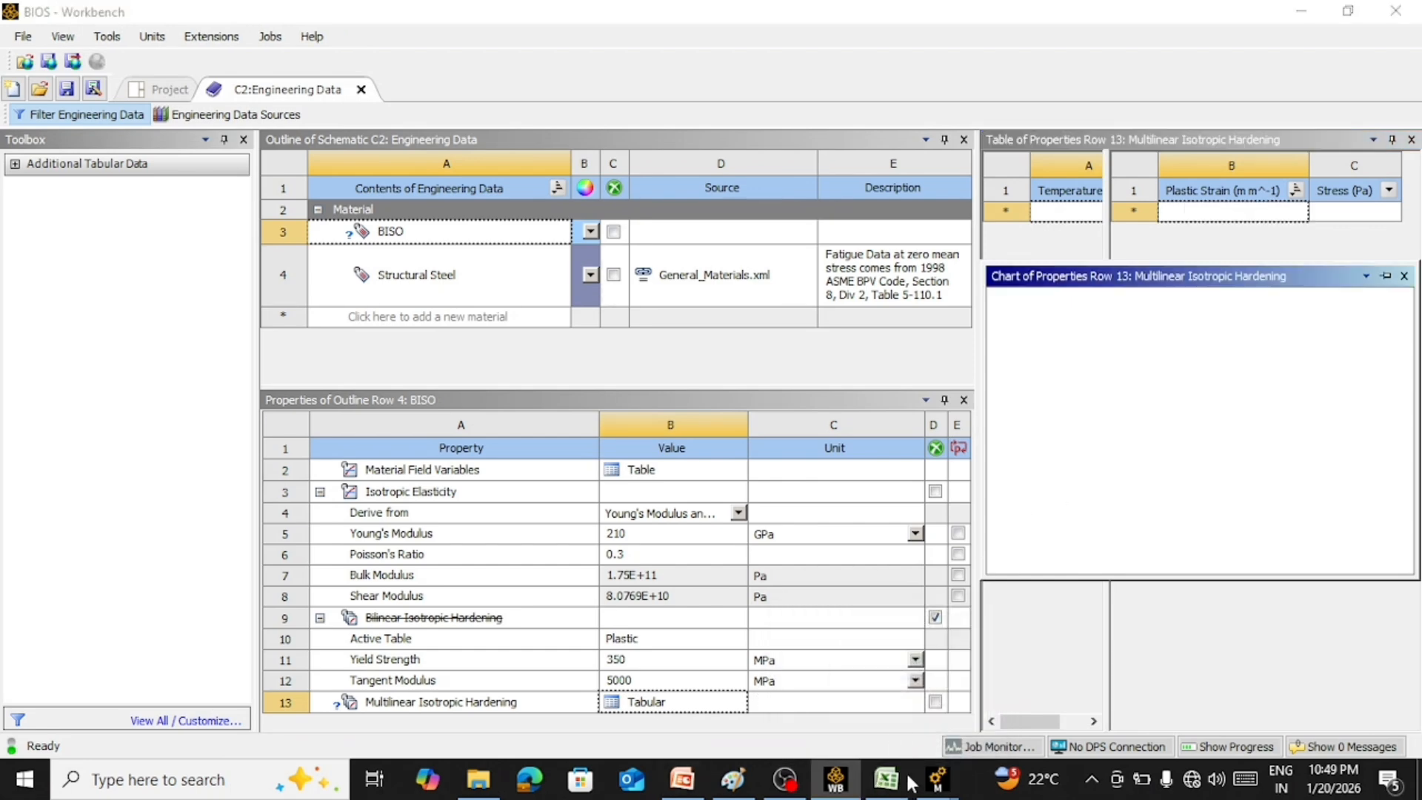
mouse_move(937, 779)
left_click(1034, 689)
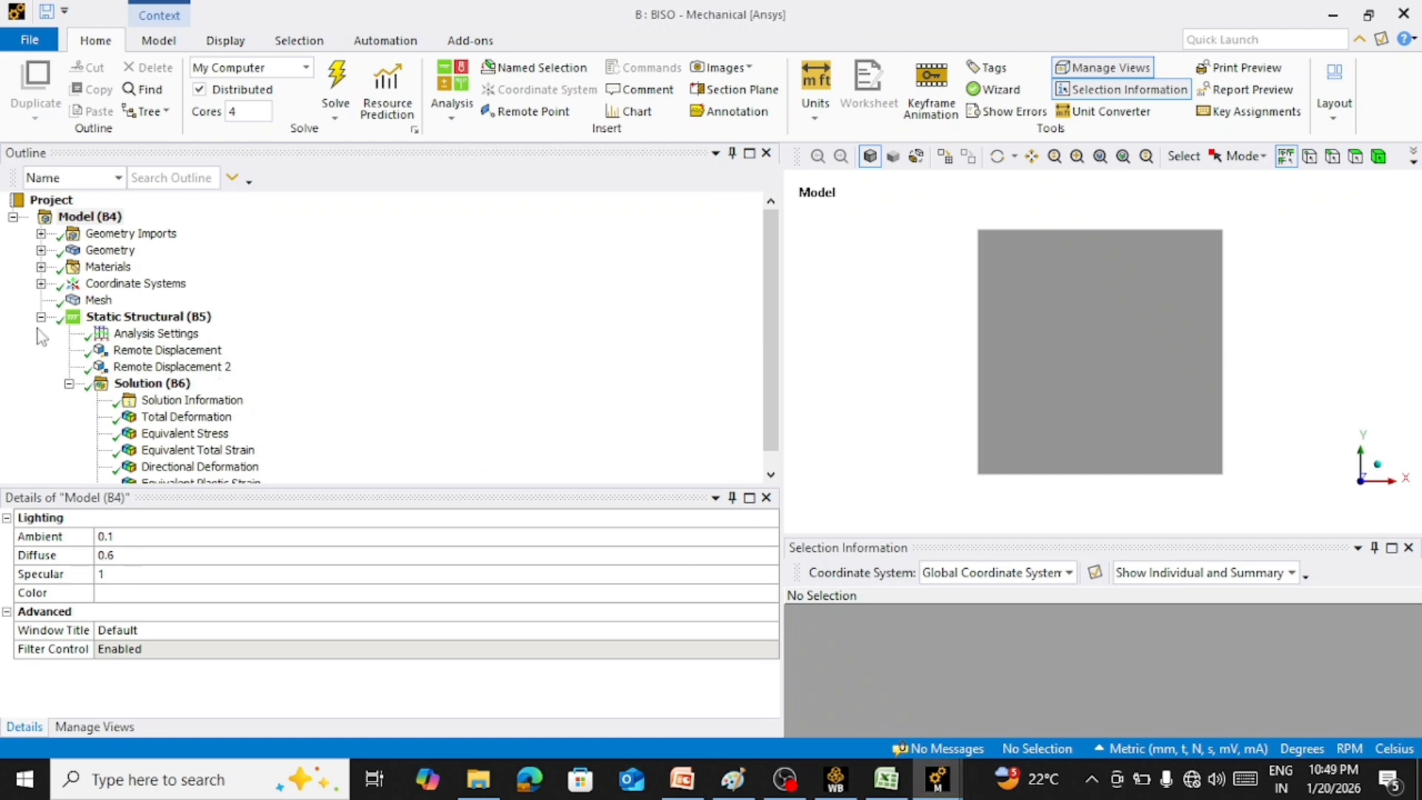
left_click(41, 251)
left_click(97, 266)
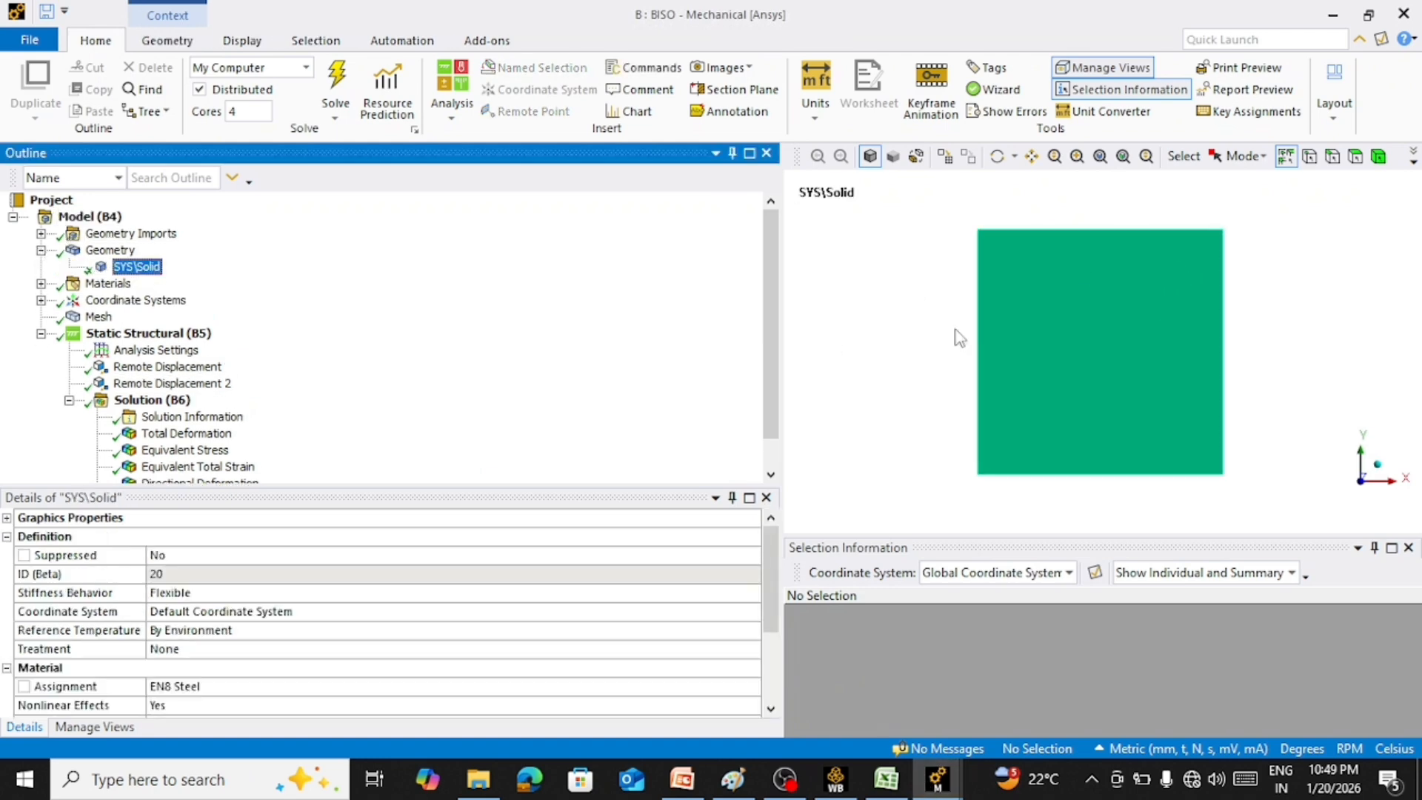
middle_click_drag(955, 331, 1060, 354)
scroll(1130, 308, "down", 4)
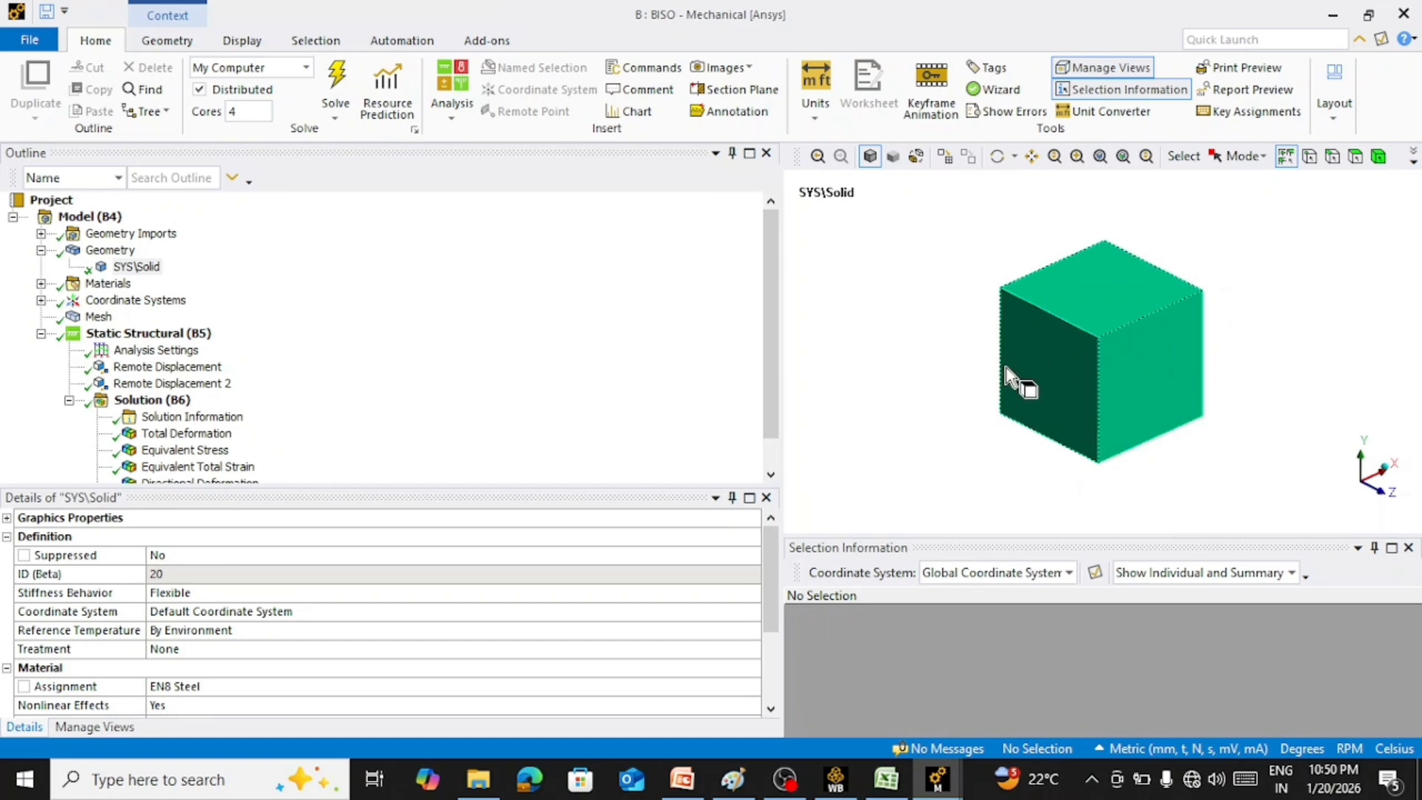
Review the EN8 Steel material data, including its Bilinear Isotropic Hardening curve
left_click(41, 284)
left_click(140, 317)
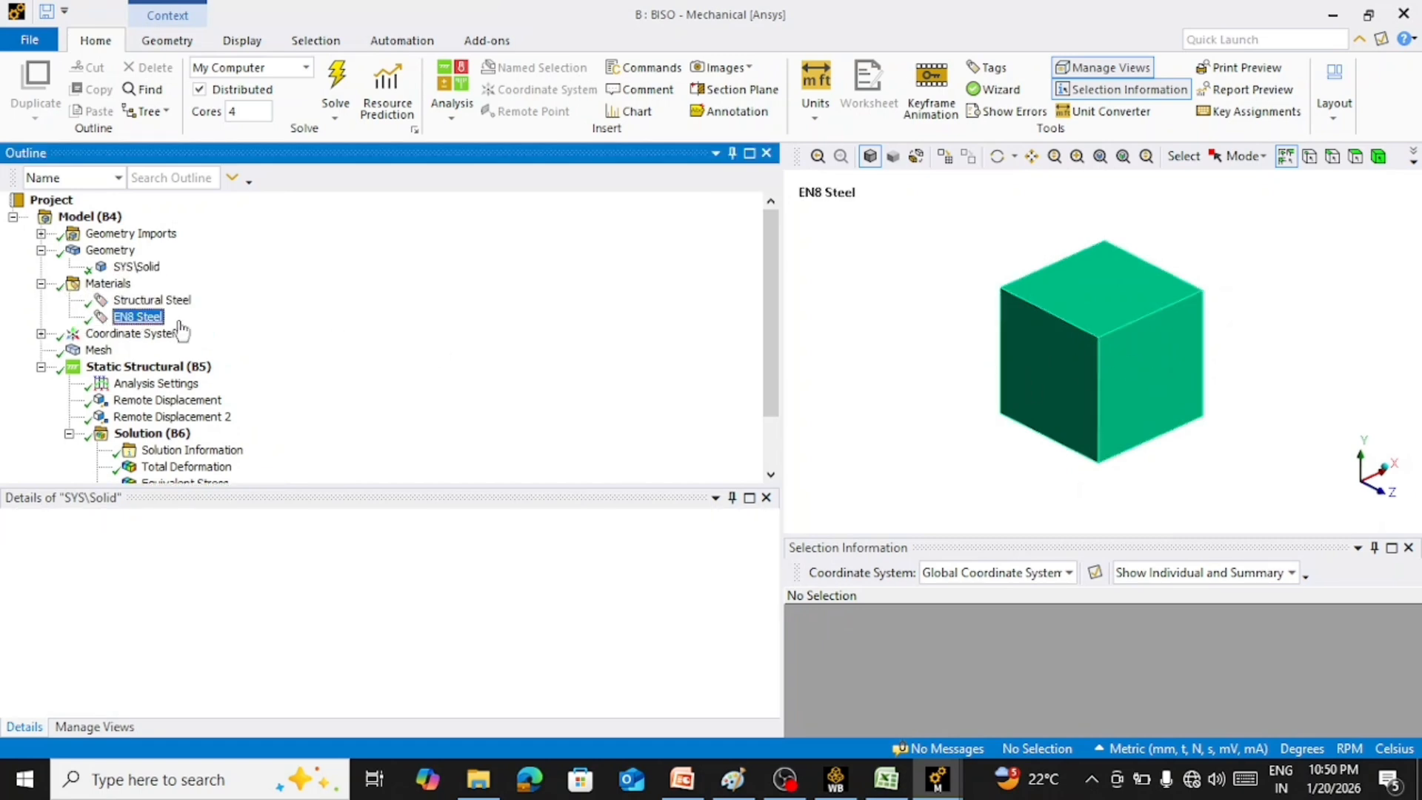
scroll(1108, 358, "down", 5)
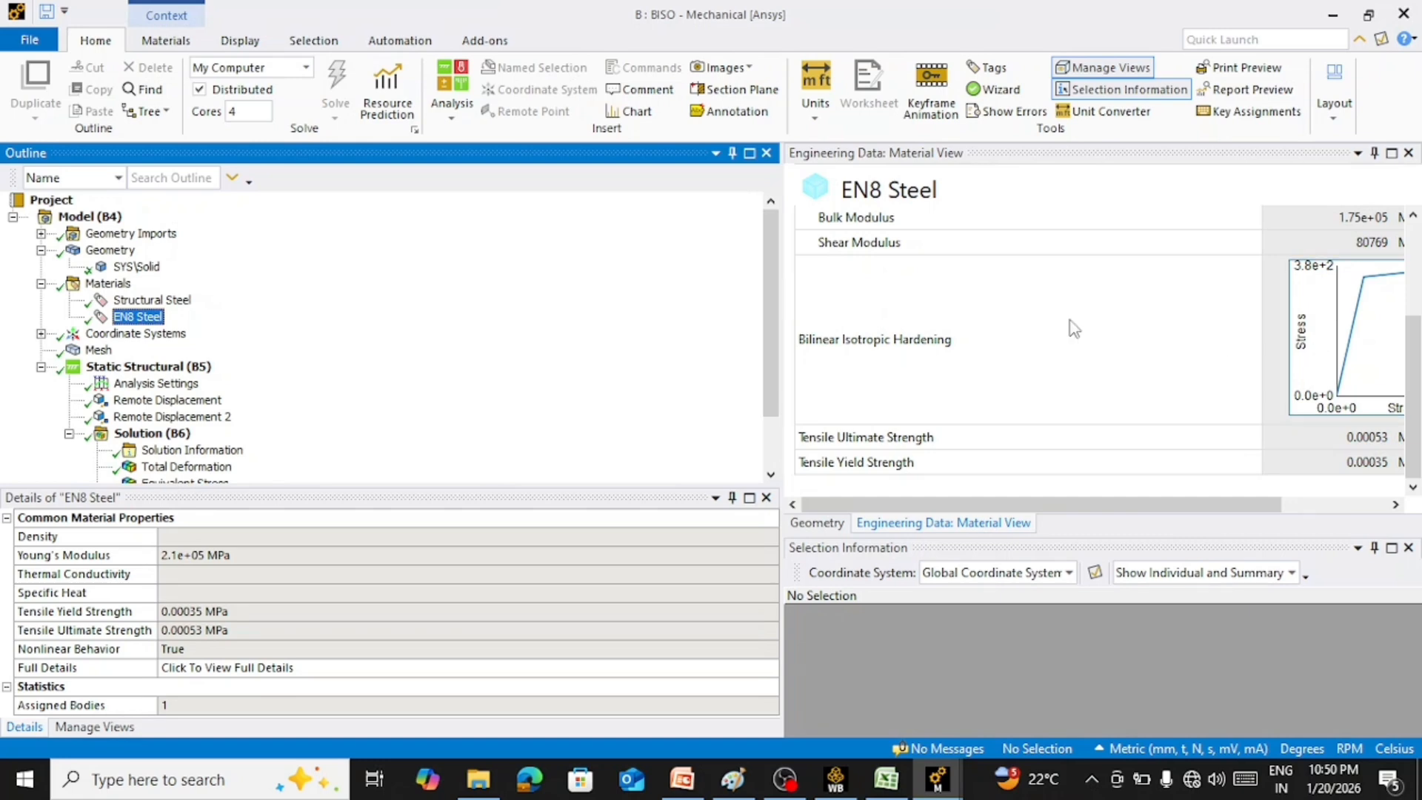
Examine the cube's mesh and the faces and directions of Remote Displacement and Remote Displacement 2
scroll(281, 326, "down", 2)
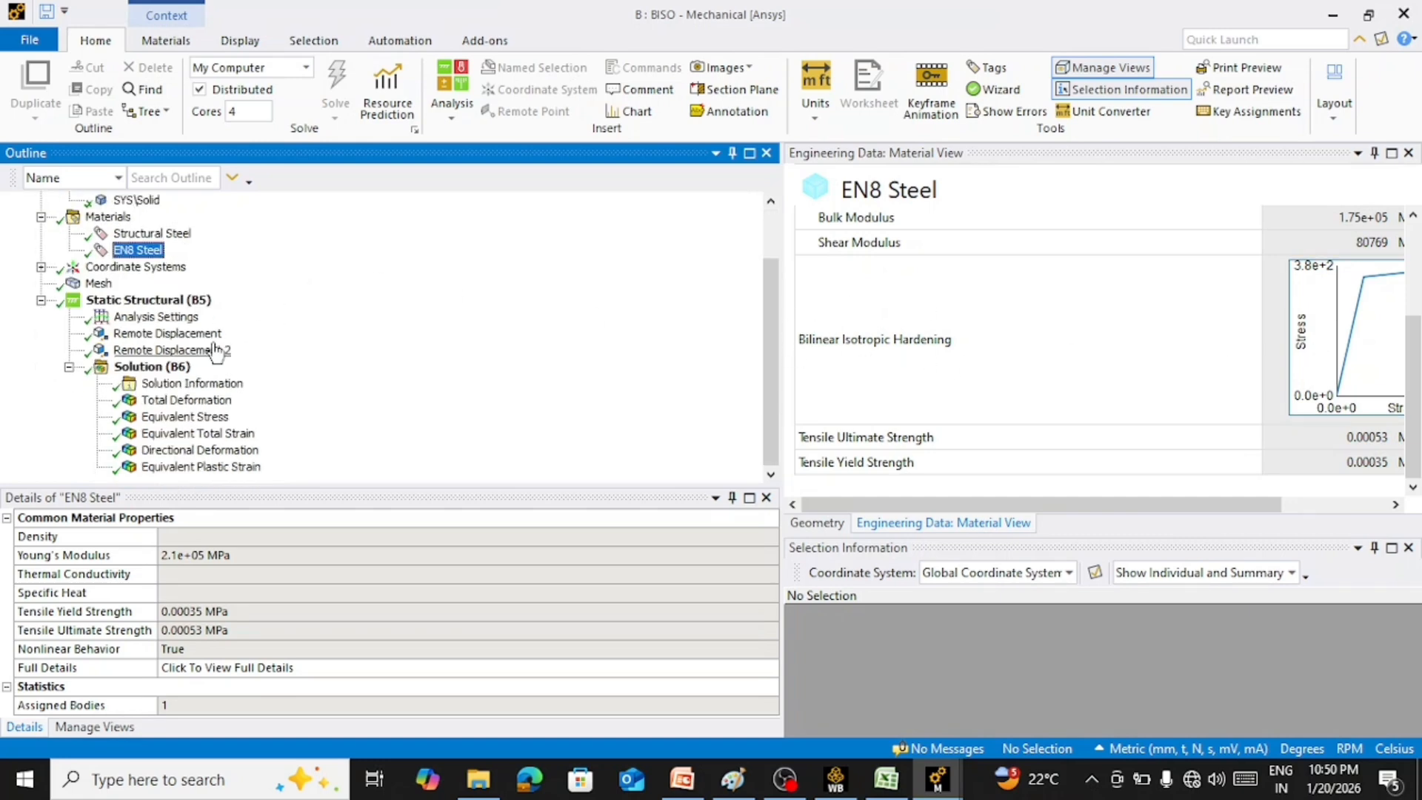
left_click(99, 283)
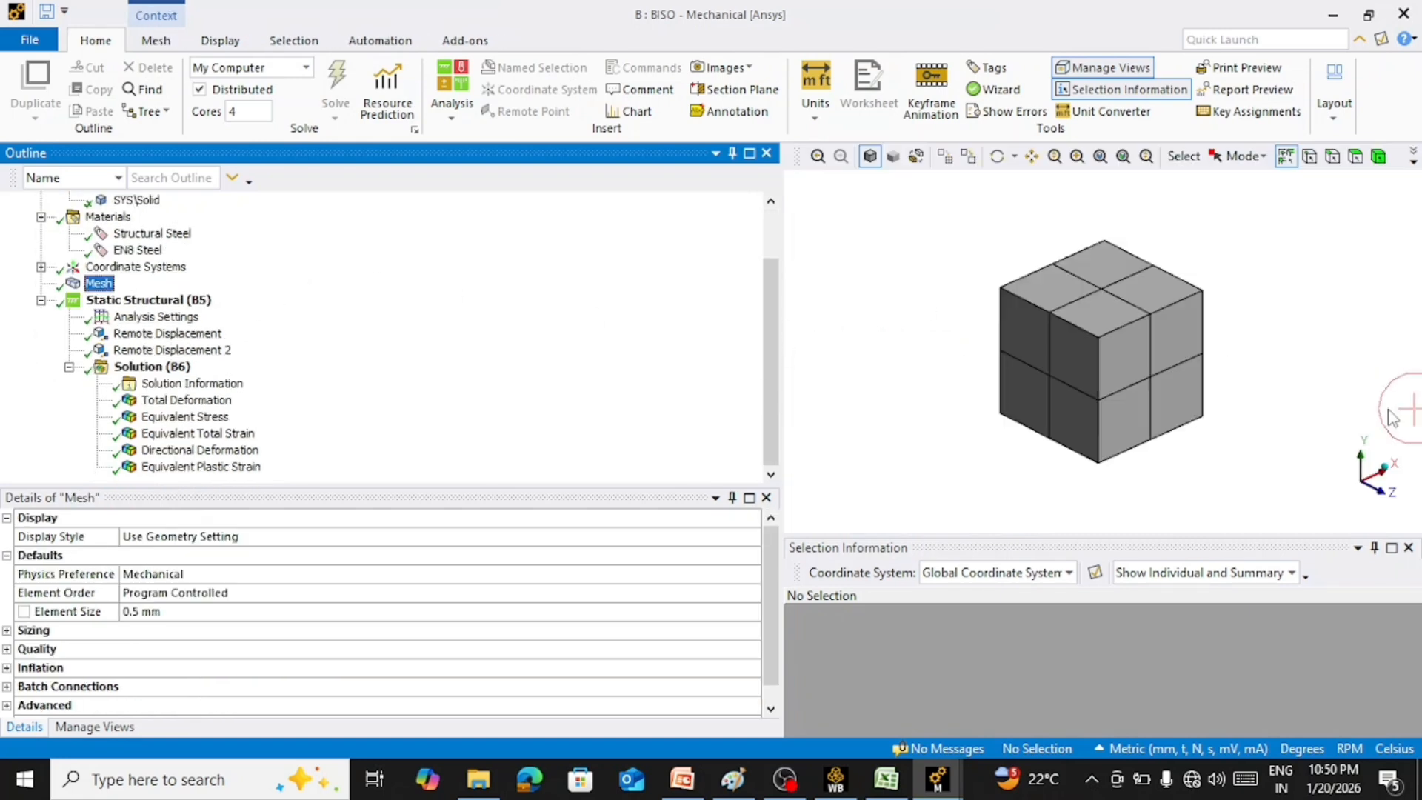
left_click(208, 335)
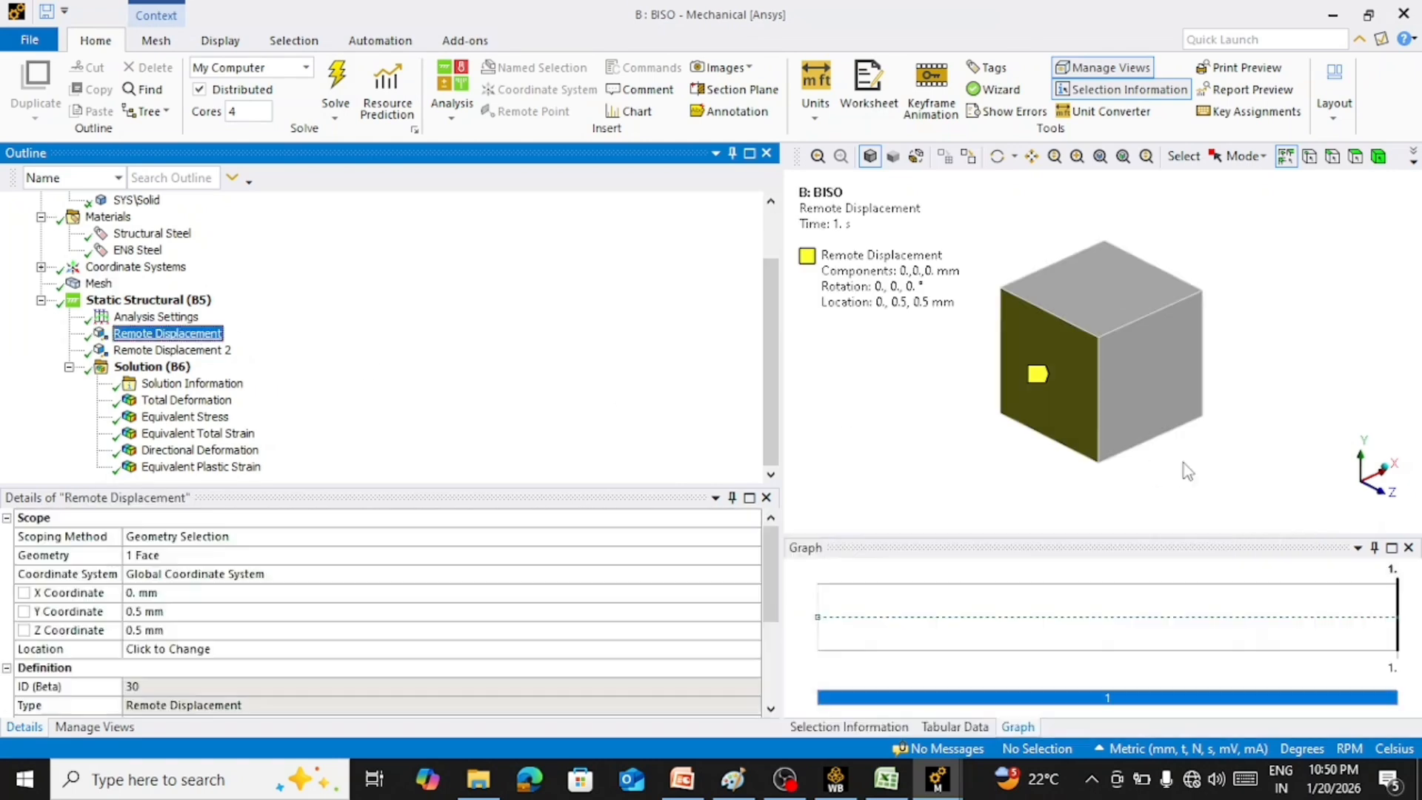
middle_click_drag(1183, 464, 1264, 360)
left_click(215, 350)
scroll(1263, 360, "up", 3)
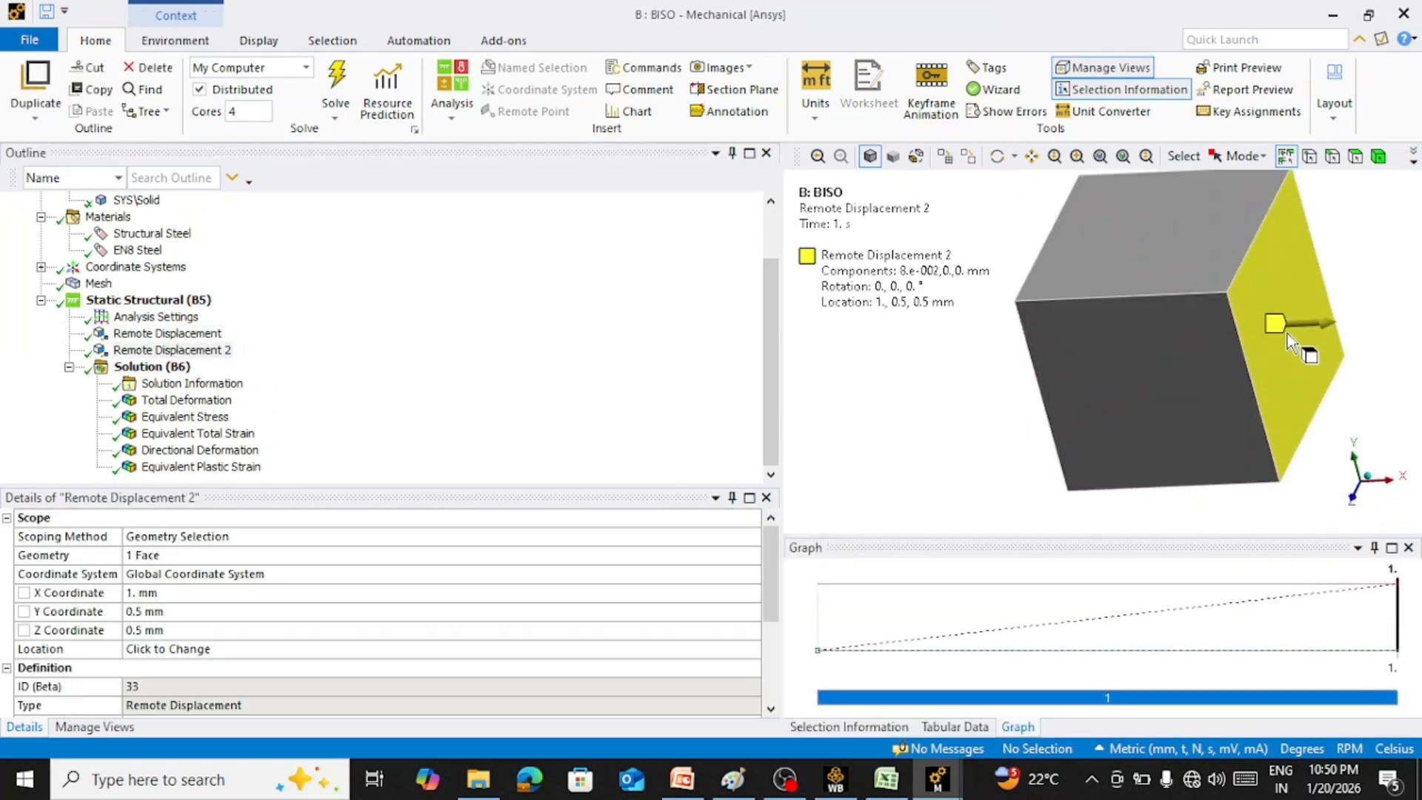
scroll(1296, 348, "down", 3)
left_click(1354, 498)
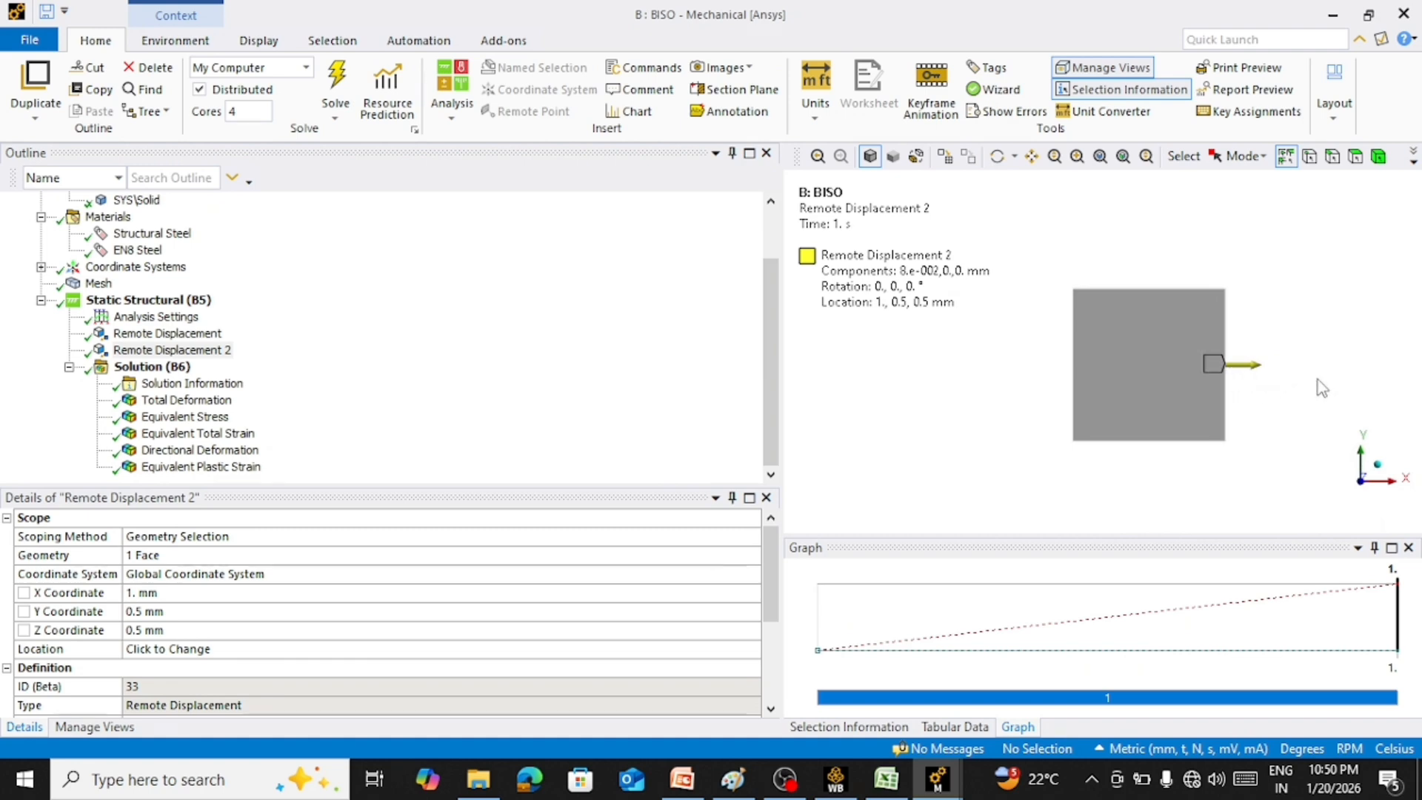
Animate the Total Deformation result and review the Equivalent Stress and Equivalent Total Strain results on the cube
left_click(178, 401)
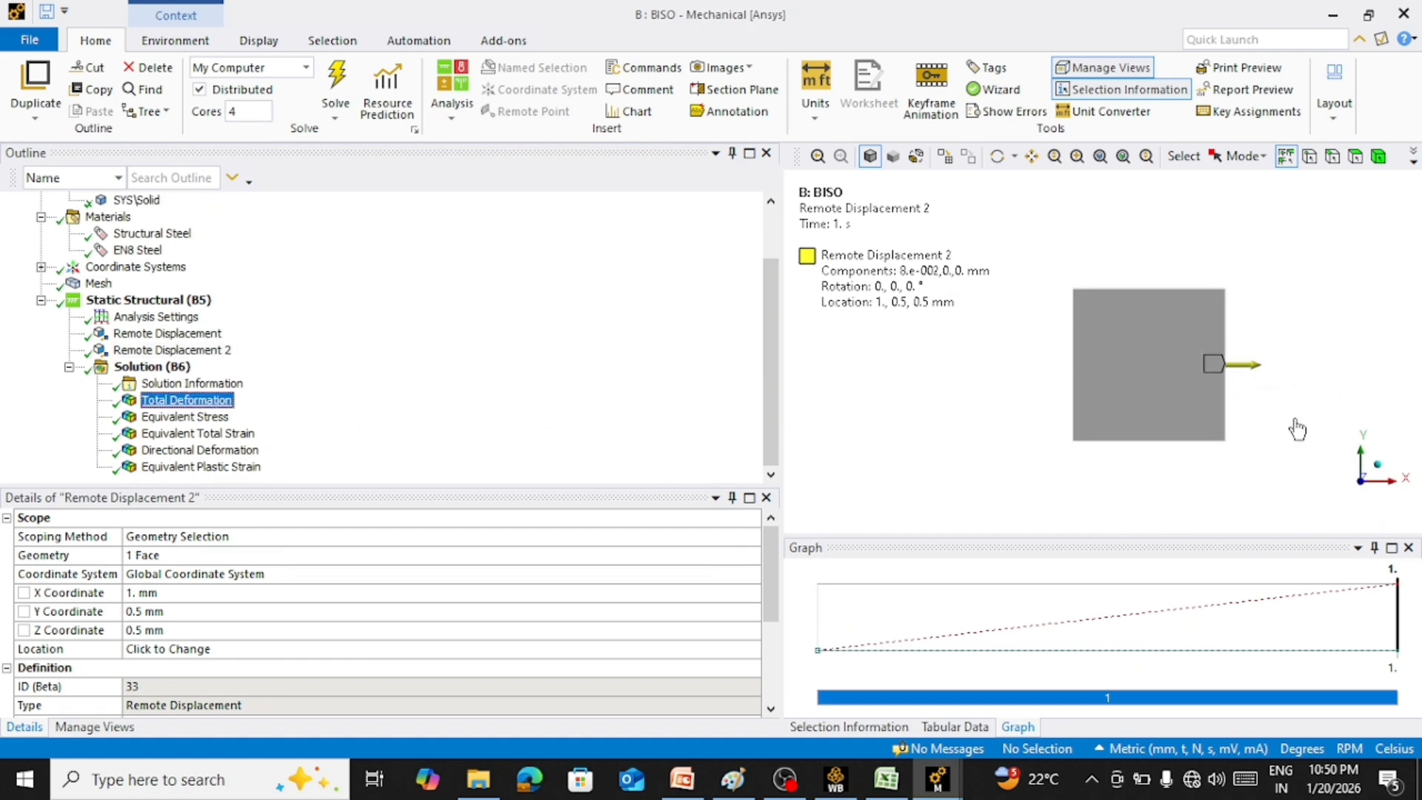
left_click(907, 573)
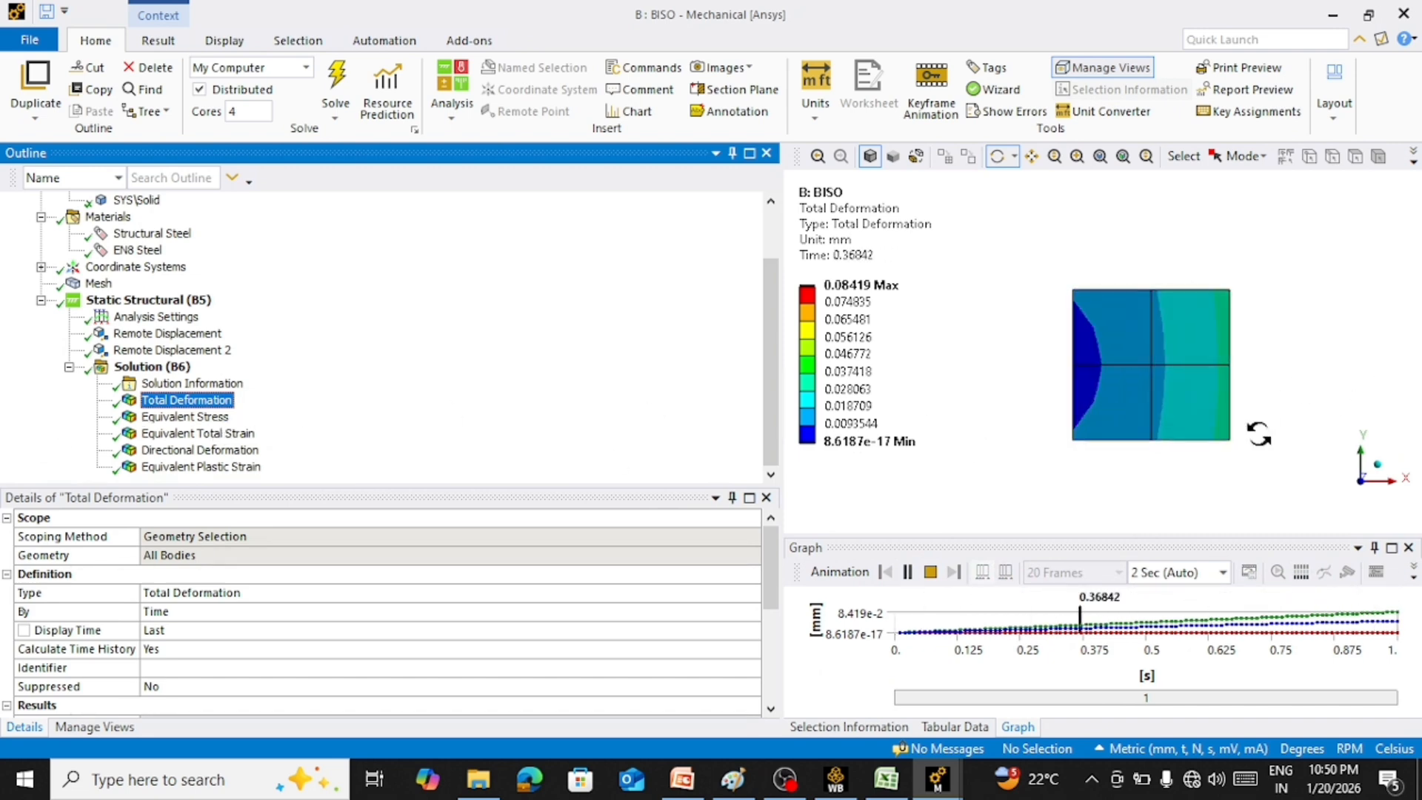
left_click(219, 419)
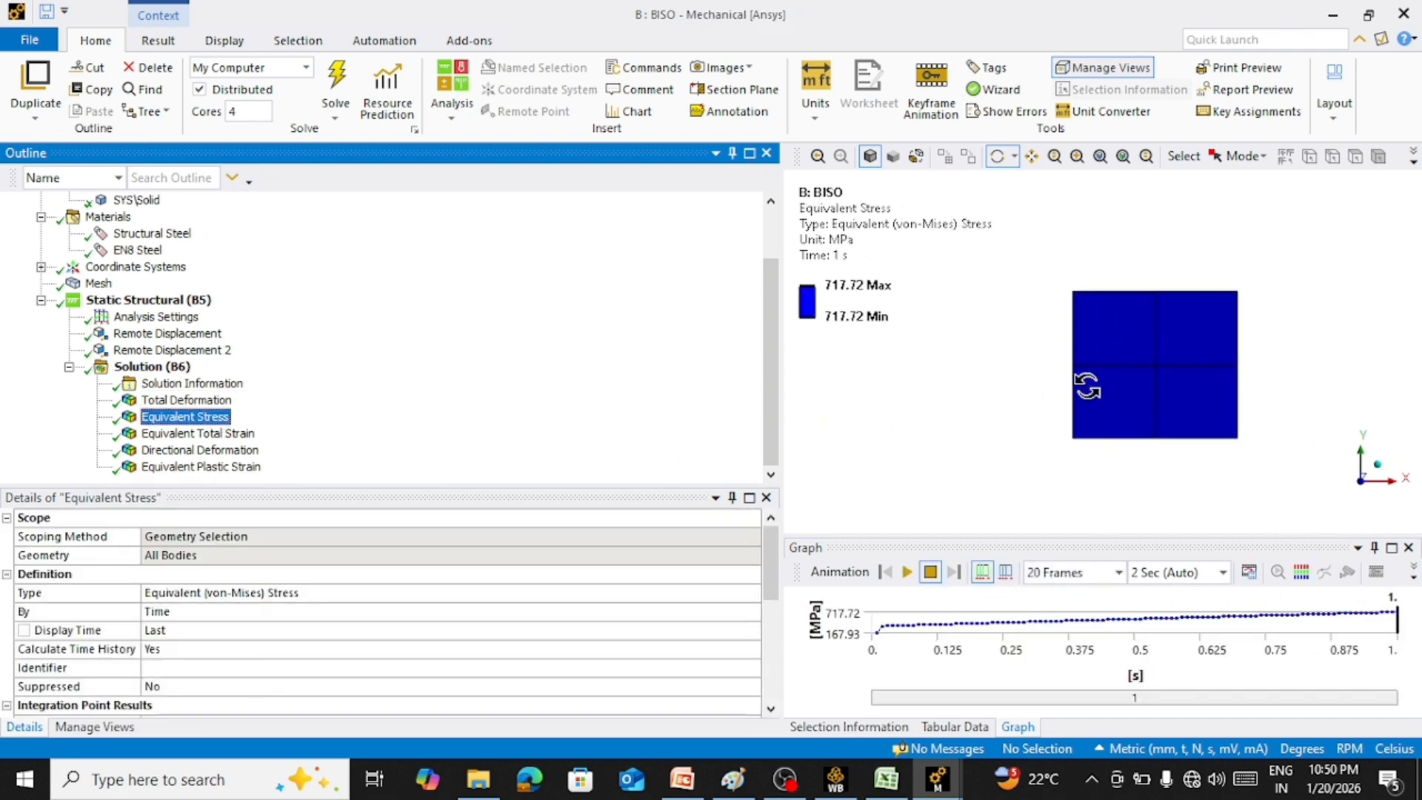
left_click_drag(1142, 358, 1084, 373)
left_click(197, 434)
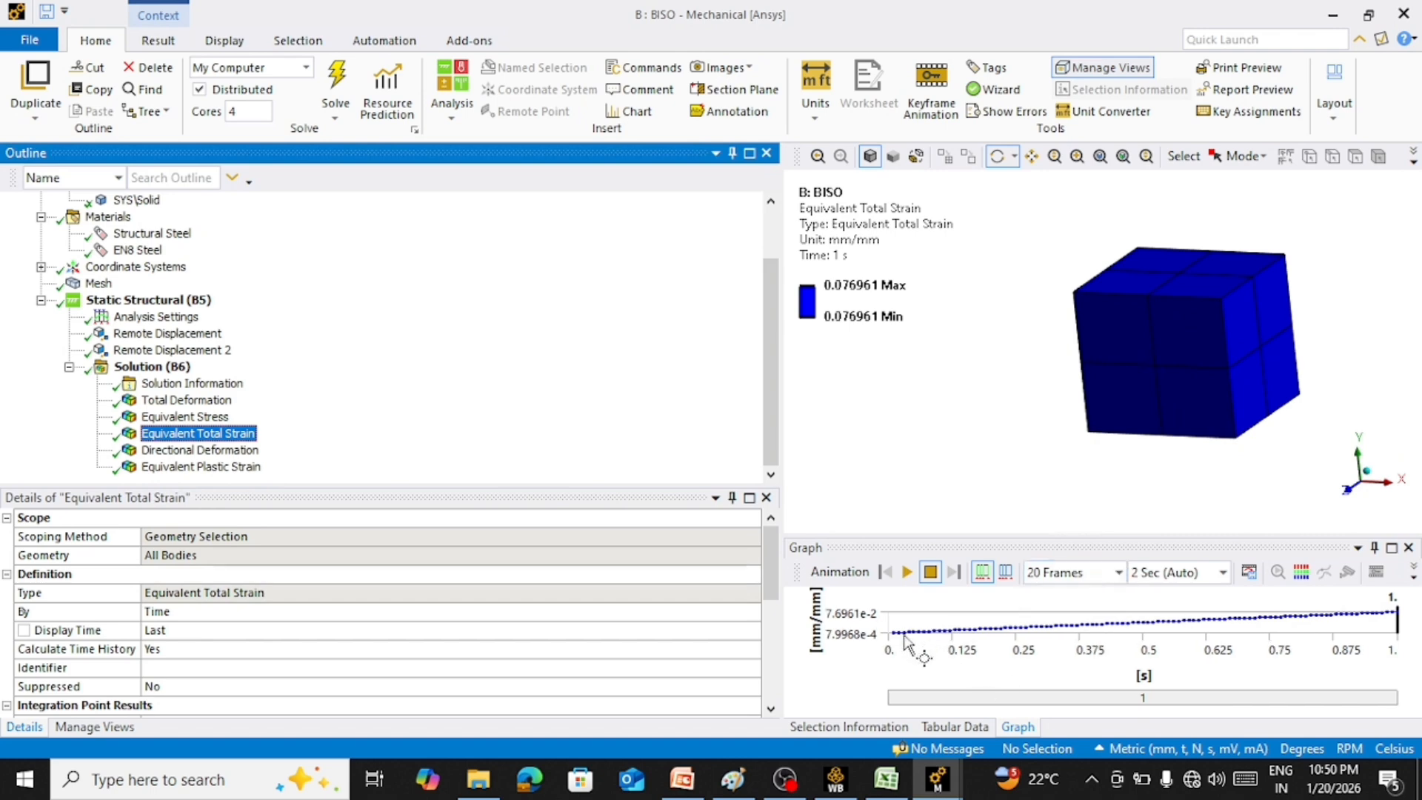
Switch to the Excel workbook and compare the Test, Linear and BISO data with their stress-strain curves on Sheet3
left_click(886, 779)
left_click_drag(56, 226, 106, 455)
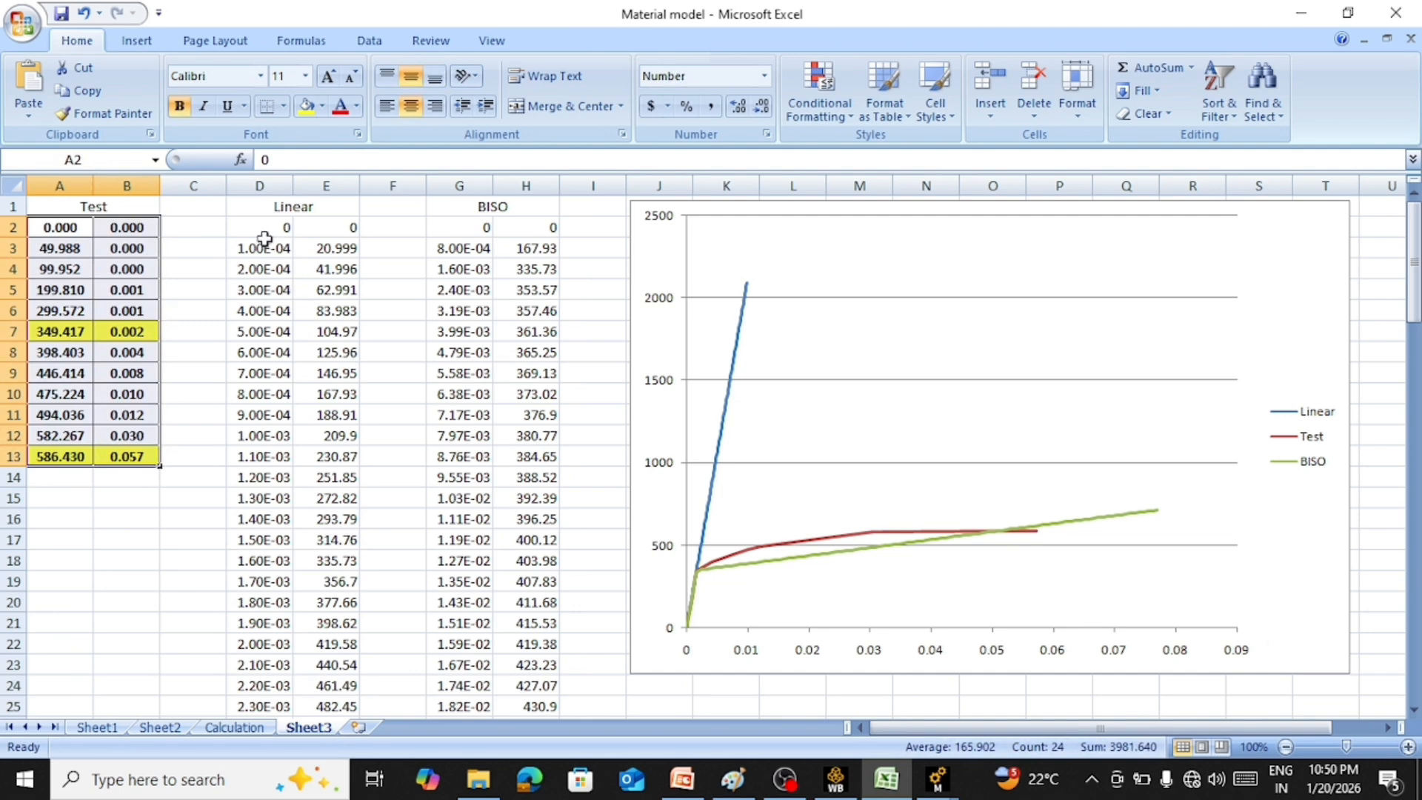
left_click_drag(265, 232, 348, 230)
left_click(405, 220)
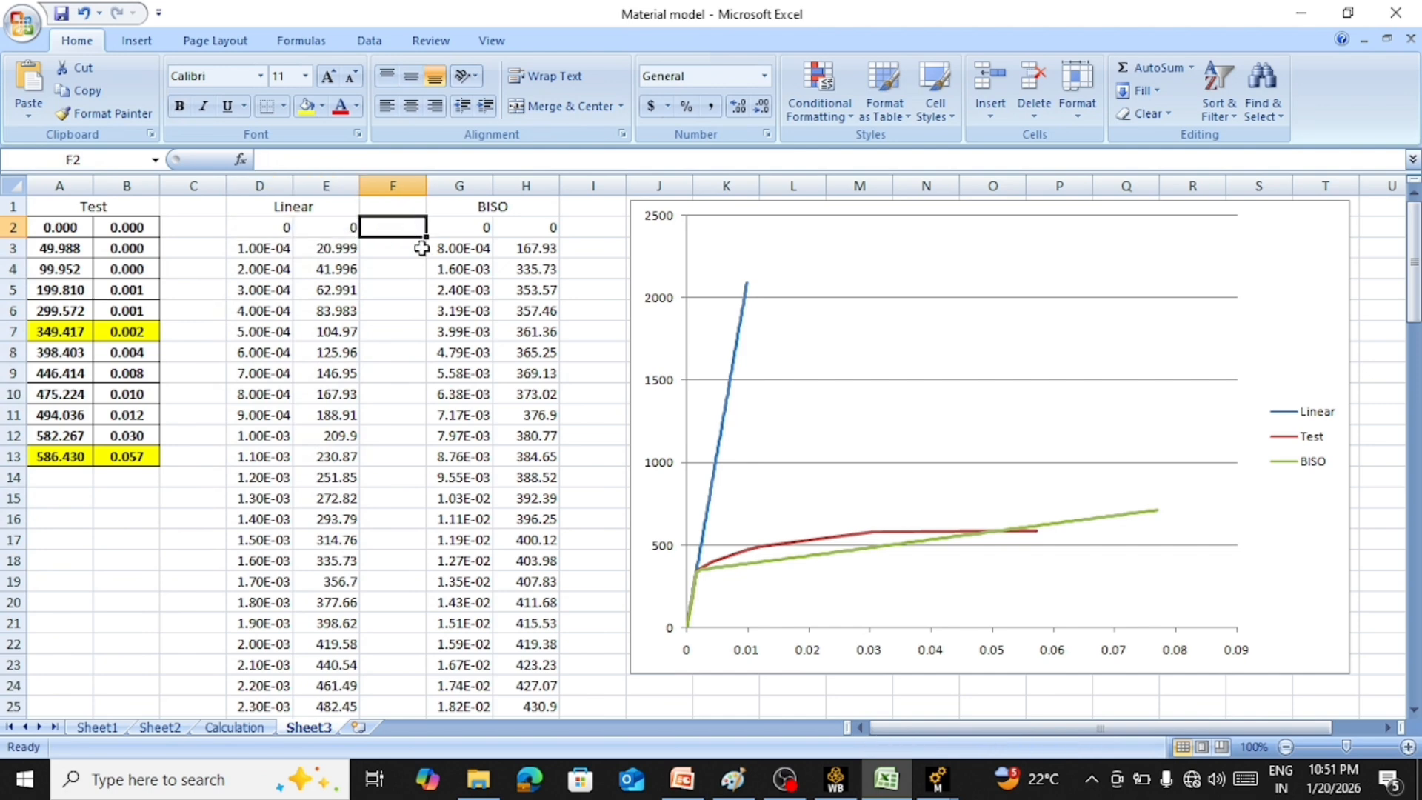
mouse_move(948, 783)
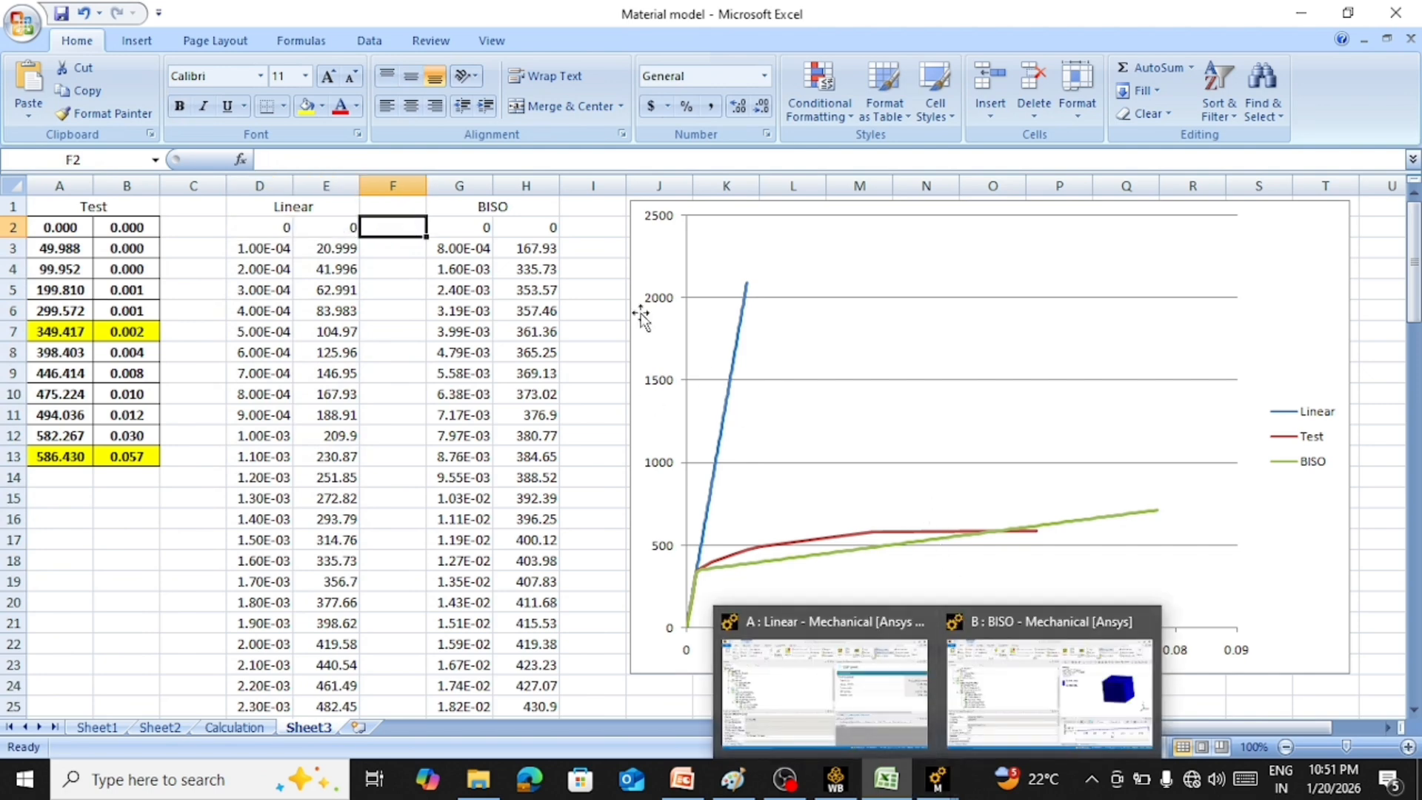
left_click(482, 211)
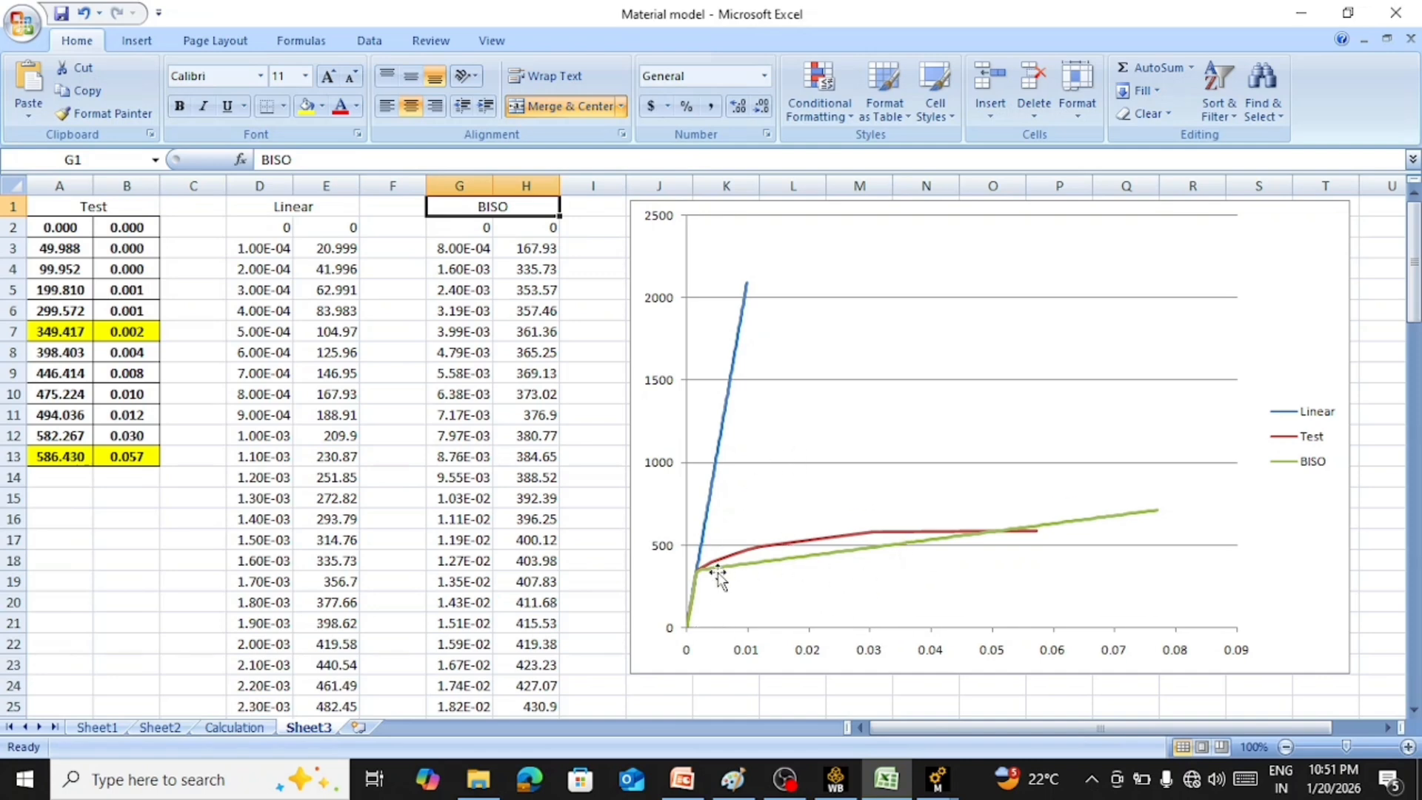
left_click(273, 206)
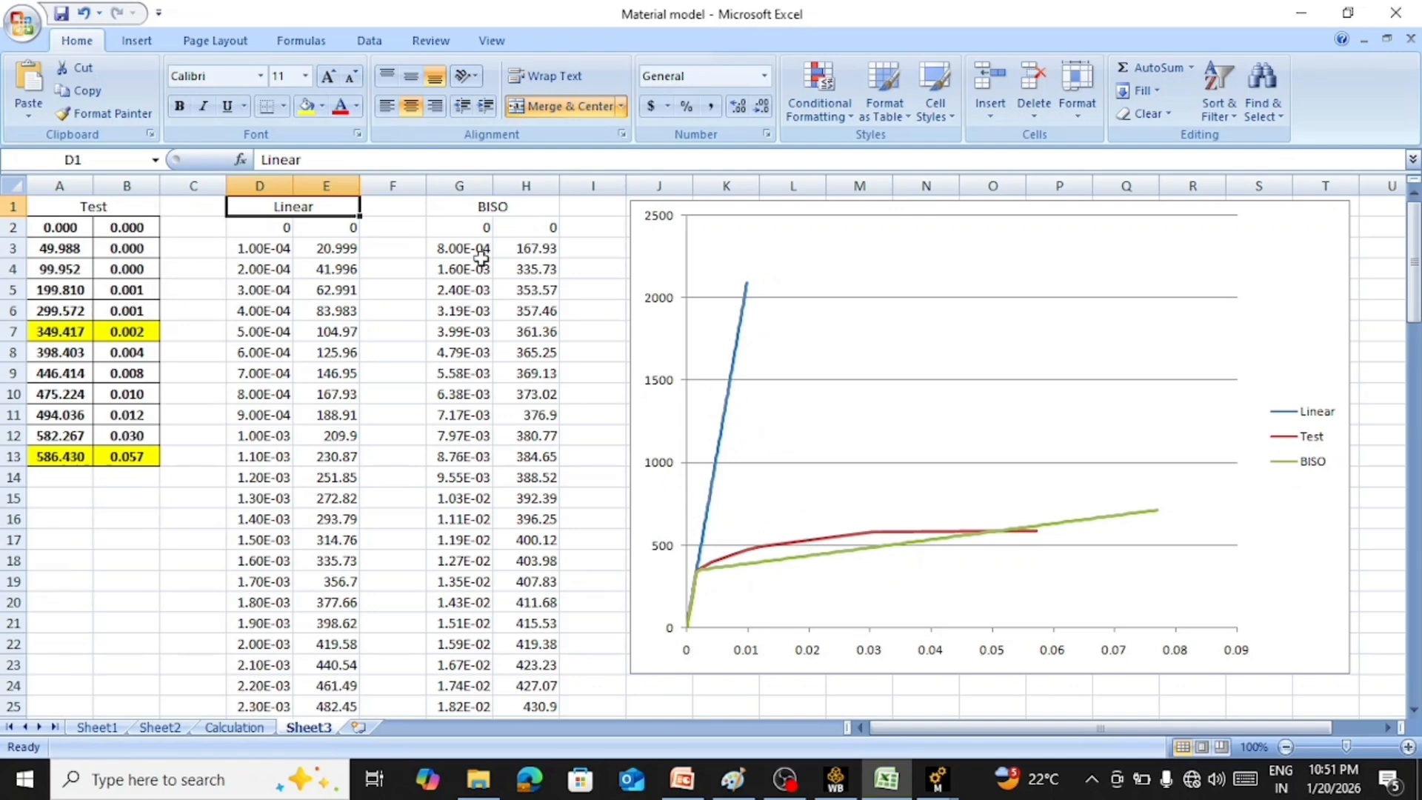
left_click(502, 208)
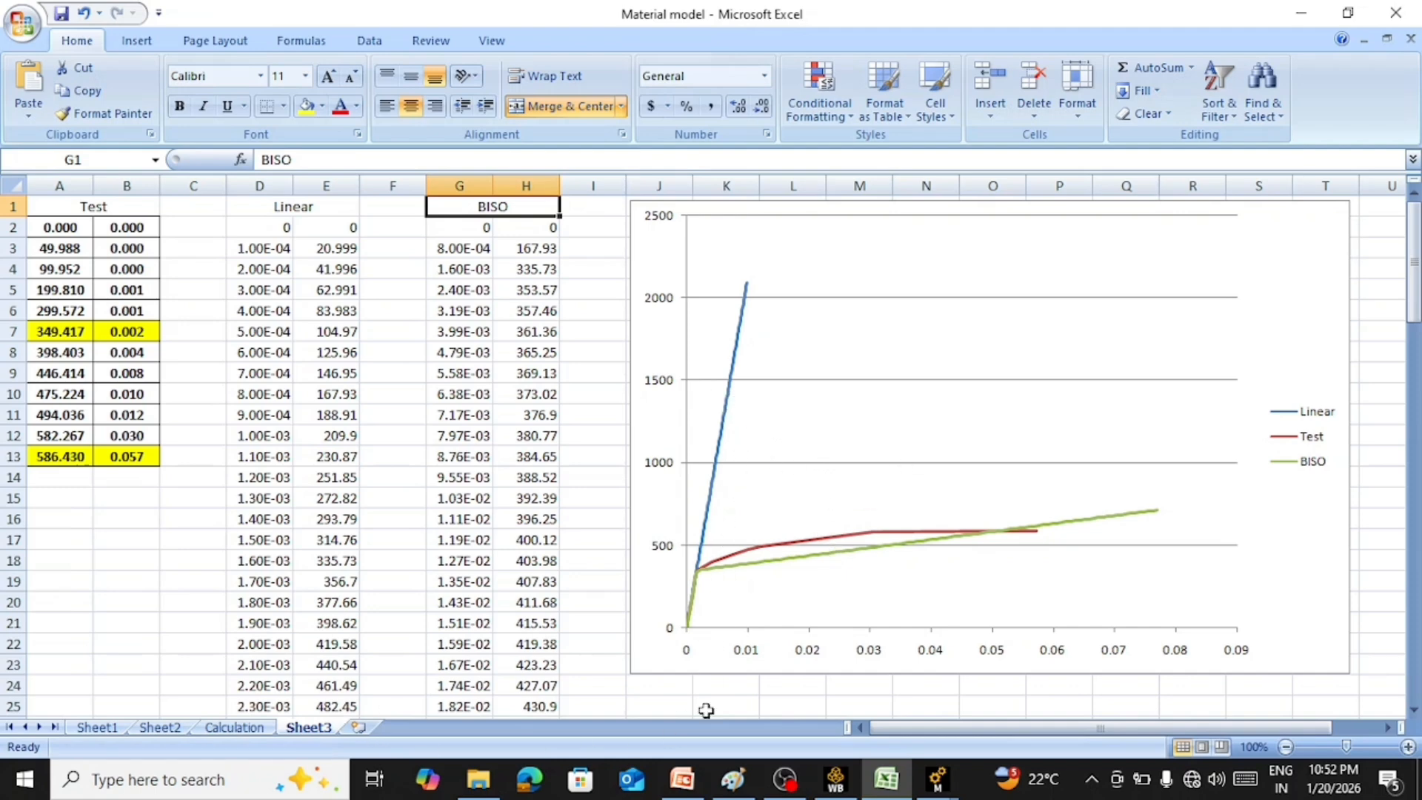
left_click(1372, 477)
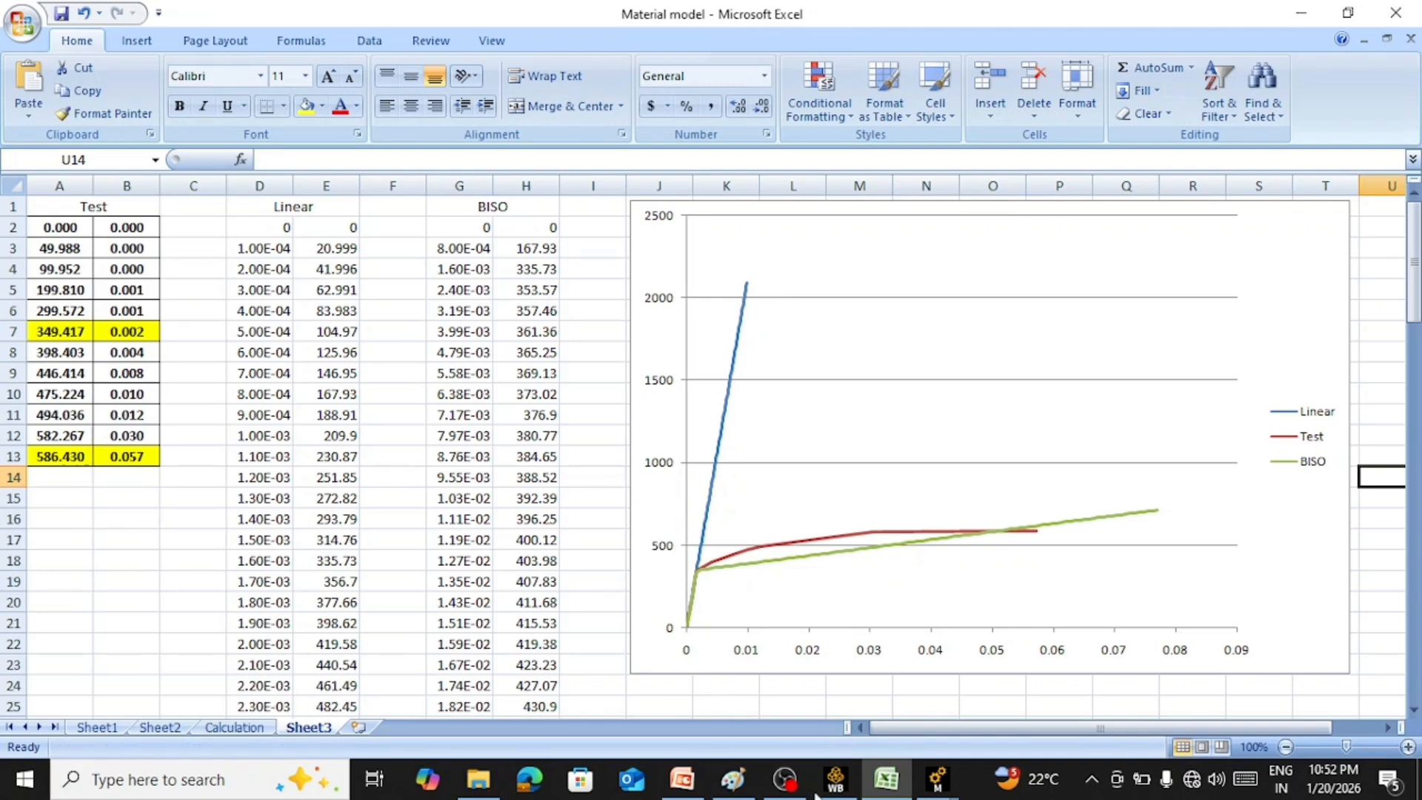
Return to Workbench and look through the Plasticity models available for the BISO material, starting from its Material Field Variables
left_click(833, 781)
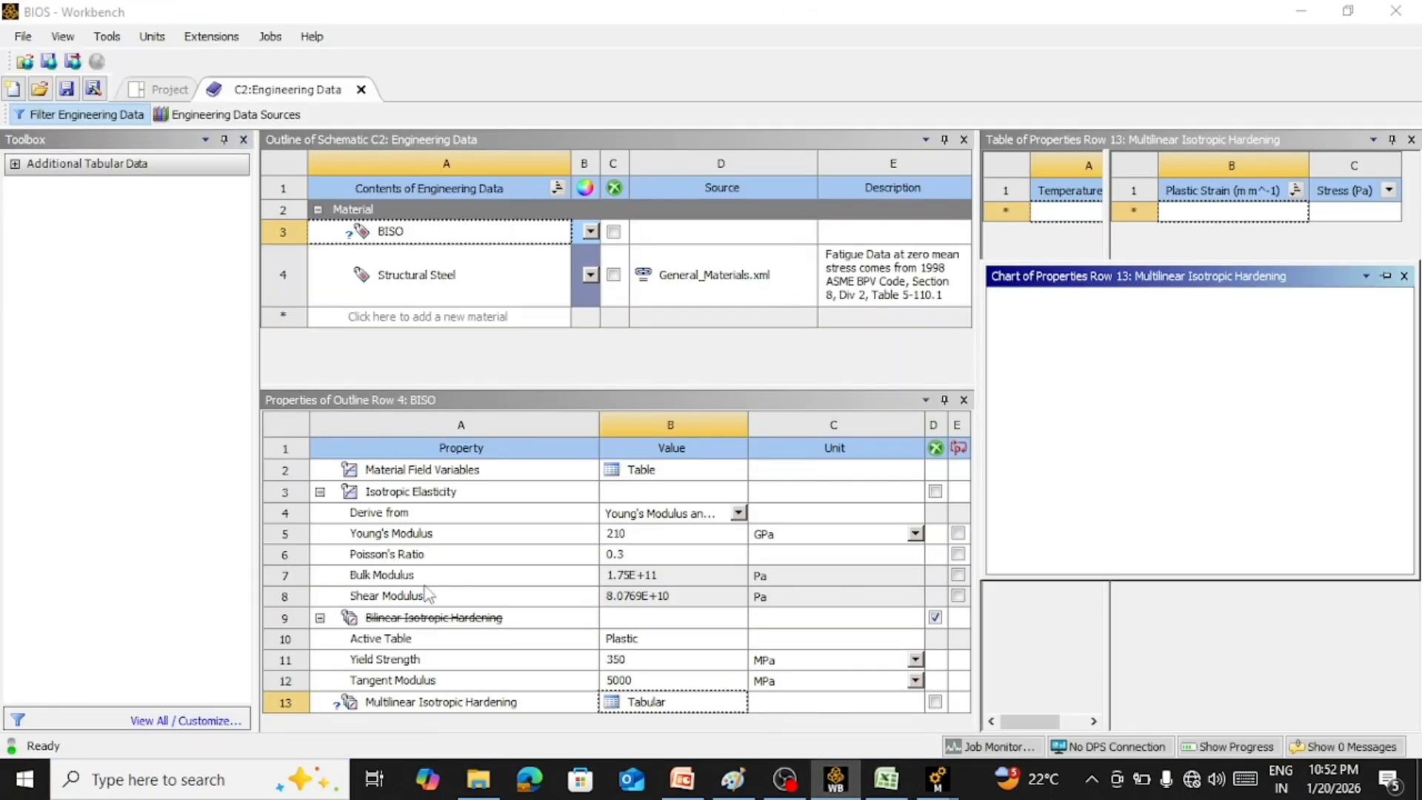
left_click(442, 704)
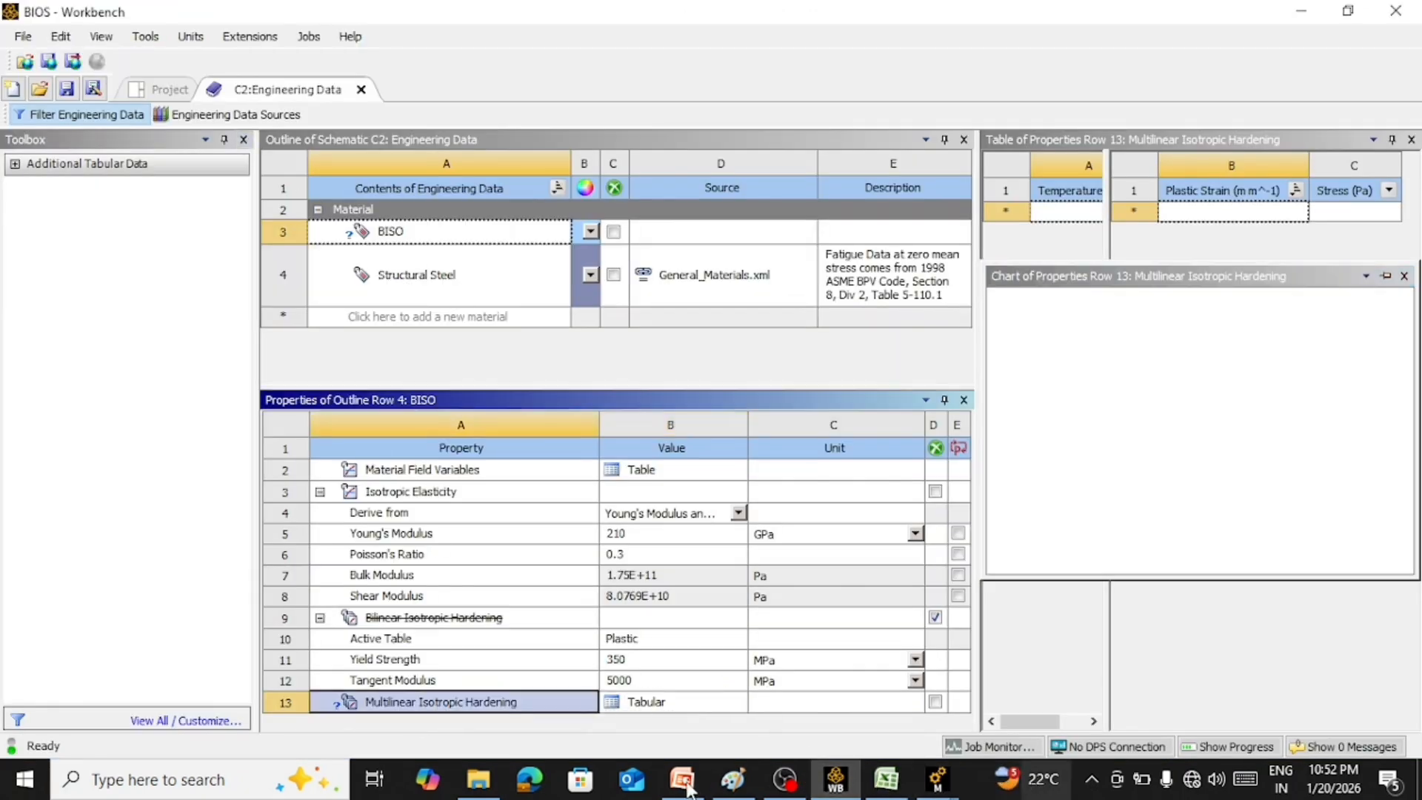
left_click(424, 468)
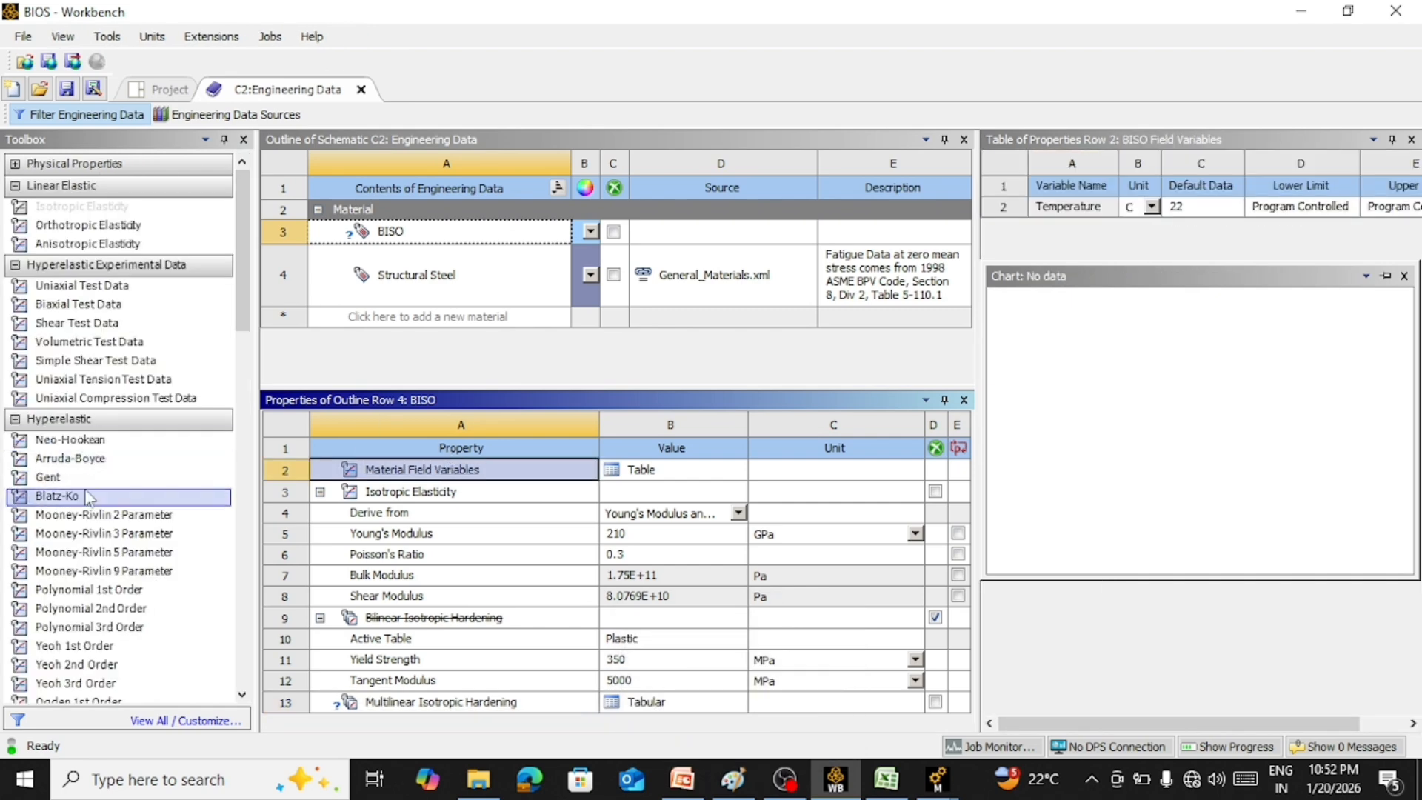
scroll(87, 497, "down", 10)
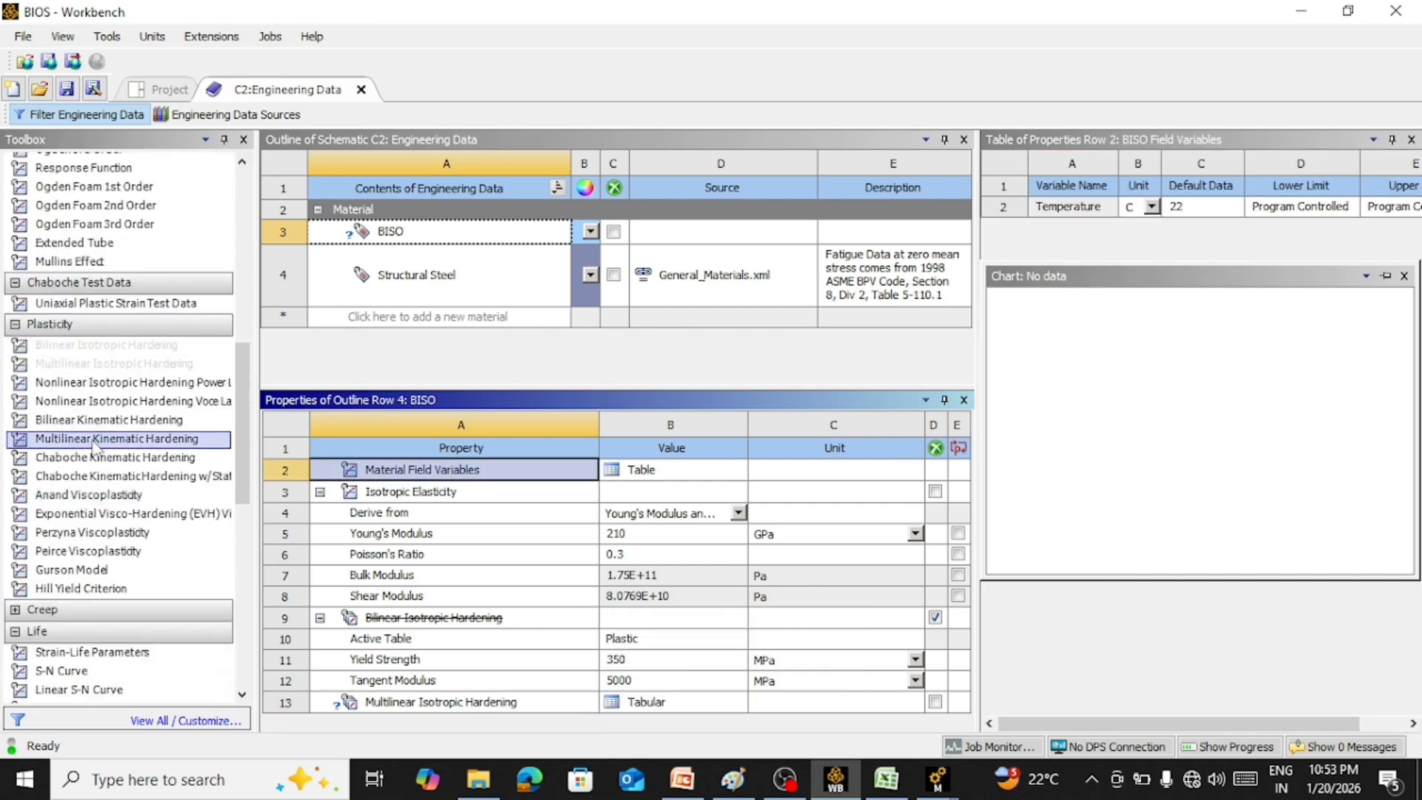